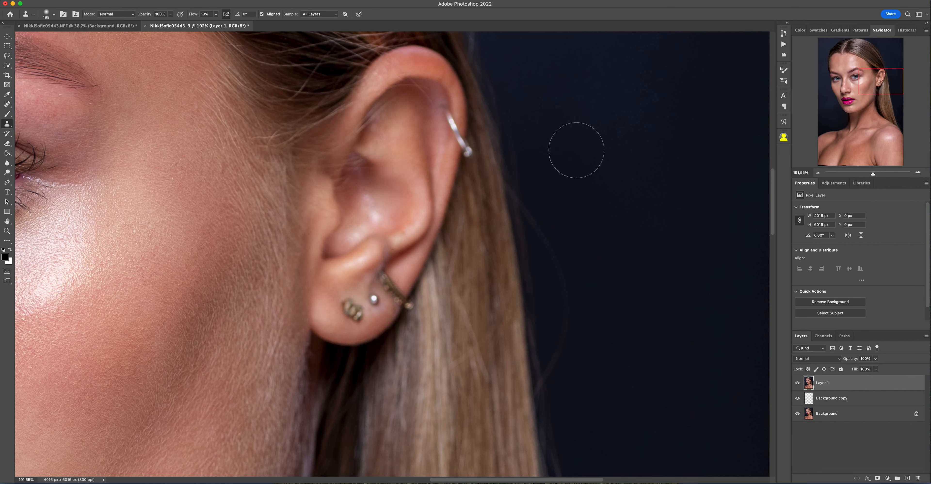
Clone dark background over the stray hairs along the hair outline from the crown to the ear with the Clone Stamp tool
left_click(883, 52)
left_click_drag(882, 52, 883, 46)
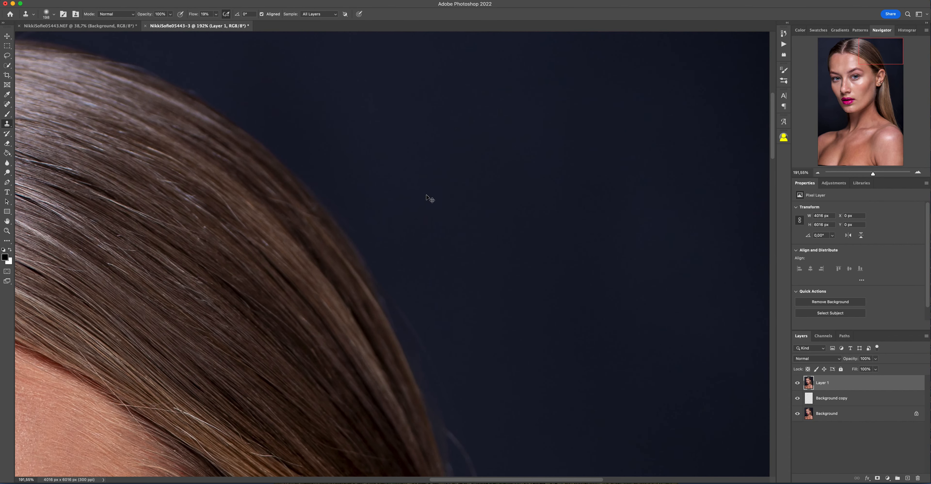
mouse_move(413, 251)
left_mouse_down()
mouse_move(412, 297)
mouse_move(423, 317)
mouse_move(412, 310)
mouse_move(429, 345)
mouse_move(361, 206)
mouse_move(475, 419)
mouse_move(449, 376)
mouse_move(477, 459)
left_mouse_up()
left_click(867, 178)
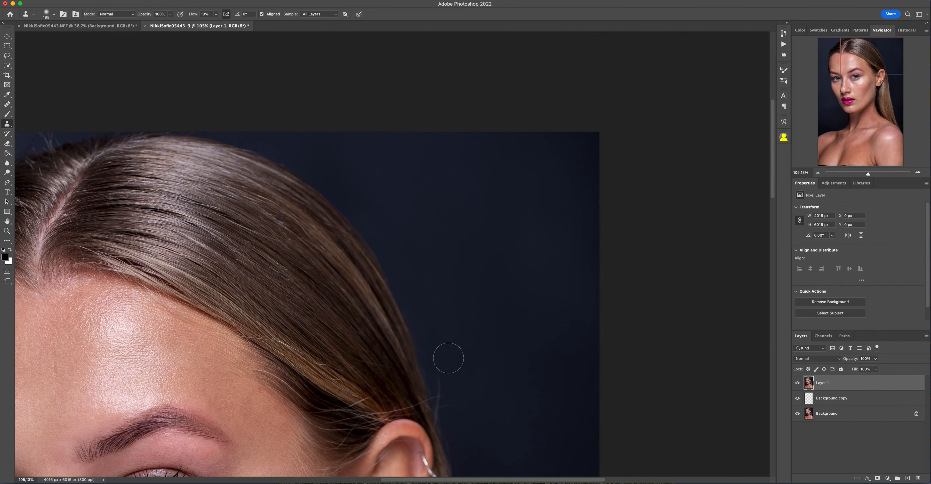
mouse_move(437, 364)
left_mouse_down()
mouse_move(426, 349)
mouse_move(444, 412)
left_mouse_up()
Clone dark background over the flyaway hairs along the outer edge of the long hair, from the ear to the shoulder
left_click_drag(874, 58, 883, 104)
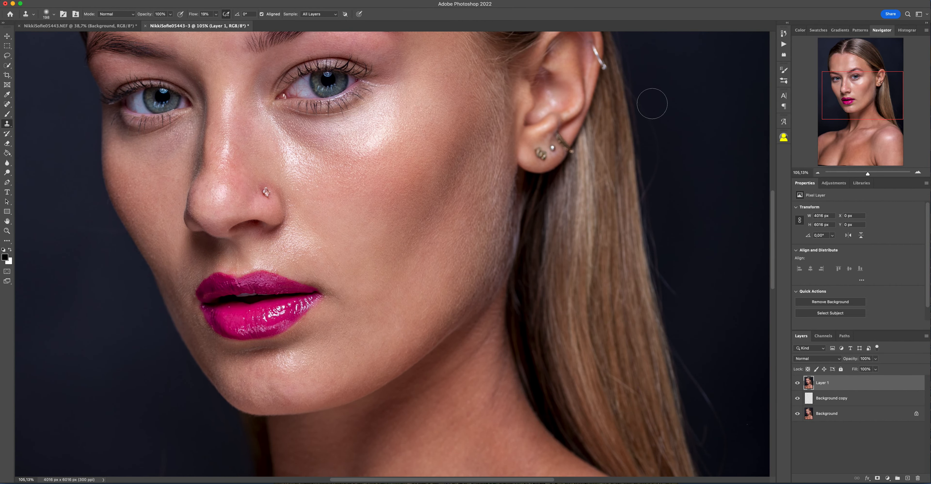
mouse_move(637, 93)
left_mouse_down()
mouse_move(643, 110)
mouse_move(645, 83)
mouse_move(659, 178)
mouse_move(651, 190)
mouse_move(645, 152)
mouse_move(651, 219)
mouse_move(656, 201)
mouse_move(661, 267)
mouse_move(669, 262)
mouse_move(683, 303)
mouse_move(676, 285)
mouse_move(672, 312)
mouse_move(719, 433)
mouse_move(724, 419)
left_mouse_up()
left_click_drag(889, 100, 889, 117)
mouse_move(699, 227)
left_mouse_down()
mouse_move(707, 245)
mouse_move(693, 201)
mouse_move(719, 314)
mouse_move(705, 271)
mouse_move(758, 401)
left_mouse_up()
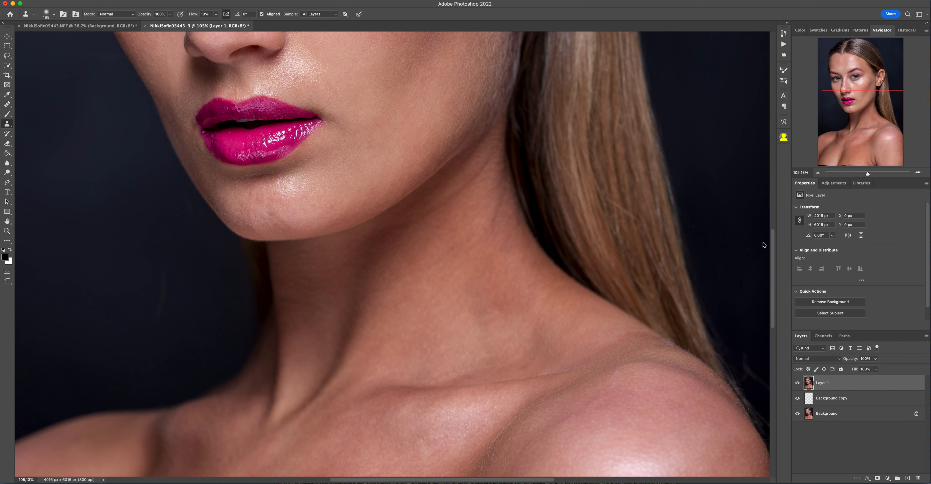
left_click(739, 285, "alt")
mouse_move(740, 323)
left_mouse_down()
mouse_move(764, 401)
mouse_move(743, 350)
mouse_move(723, 337)
mouse_move(769, 425)
left_mouse_up()
left_click_drag(875, 116, 877, 104)
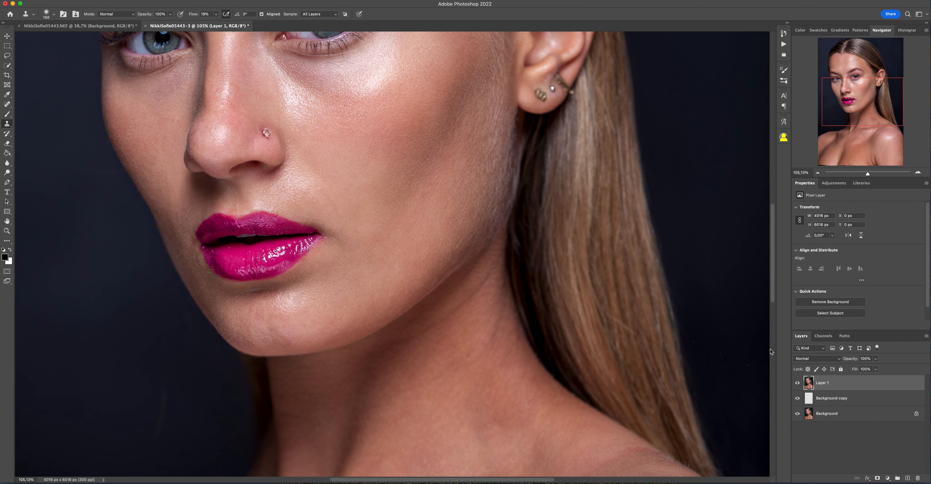
left_click(725, 291, "alt")
mouse_move(725, 349)
left_mouse_down()
mouse_move(751, 365)
mouse_move(709, 355)
mouse_move(697, 336)
mouse_move(700, 346)
mouse_move(732, 349)
left_mouse_up()
left_click_drag(878, 103, 875, 102)
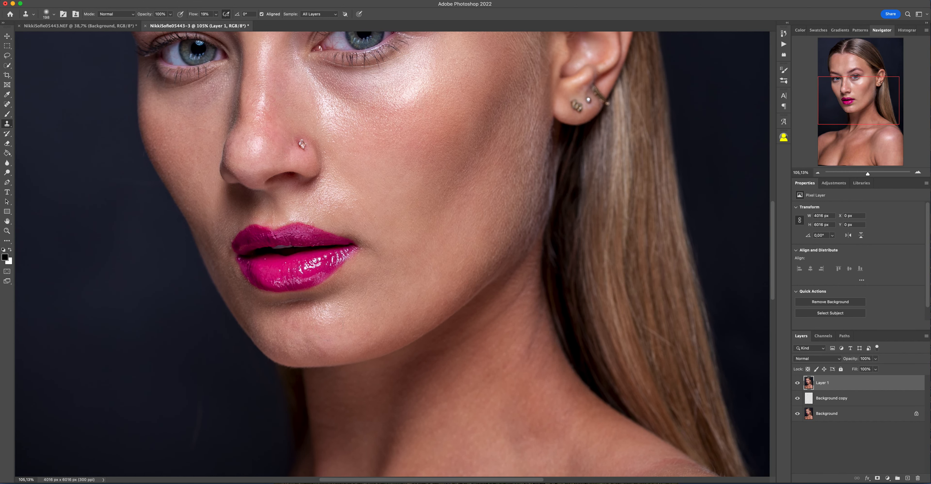
Clone clean background over the area beside the neck, jaw and cheek on the side opposite the visible ear
left_click(145, 392, "alt")
mouse_move(198, 416)
left_mouse_down()
mouse_move(193, 442)
mouse_move(202, 374)
mouse_move(219, 412)
left_mouse_up()
mouse_move(225, 367)
left_mouse_down()
mouse_move(220, 328)
mouse_move(197, 306)
mouse_move(234, 369)
mouse_move(255, 382)
mouse_move(235, 346)
mouse_move(276, 442)
mouse_move(224, 400)
mouse_move(155, 266)
left_mouse_up()
left_click_drag(112, 184, 150, 185)
Clone background over the flyaway hairs sticking out from the temple up to the crown on the side opposite the ear
left_click_drag(859, 98, 862, 58)
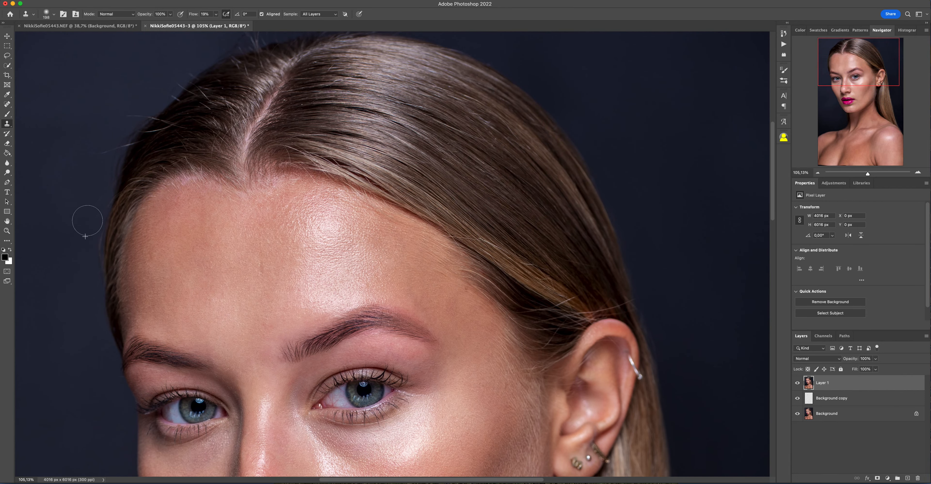
mouse_move(91, 199)
left_mouse_down()
mouse_move(96, 266)
mouse_move(101, 192)
mouse_move(95, 215)
mouse_move(118, 137)
mouse_move(93, 162)
mouse_move(102, 142)
mouse_move(119, 137)
mouse_move(100, 174)
mouse_move(138, 105)
mouse_move(132, 110)
mouse_move(124, 125)
mouse_move(142, 108)
mouse_move(118, 138)
mouse_move(169, 75)
mouse_move(156, 99)
mouse_move(196, 65)
mouse_move(111, 157)
mouse_move(173, 74)
mouse_move(244, 40)
mouse_move(199, 45)
mouse_move(256, 38)
mouse_move(210, 53)
mouse_move(243, 35)
left_mouse_up()
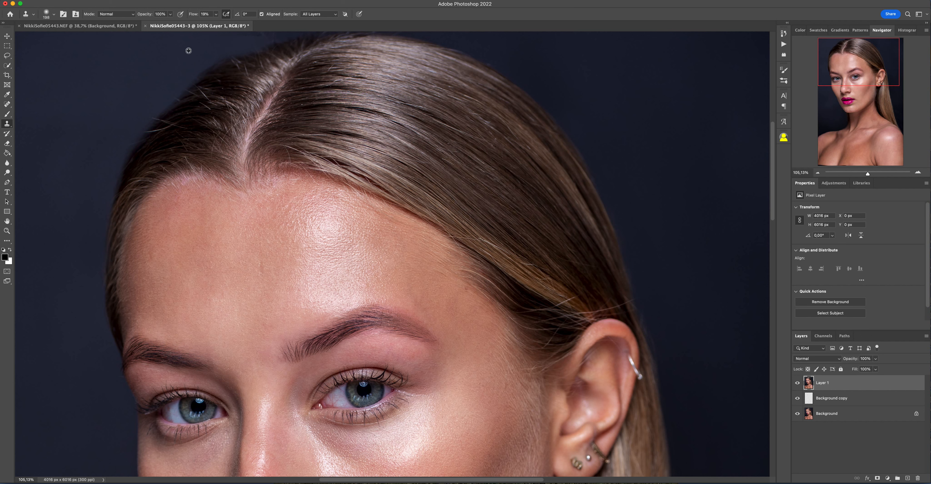
mouse_move(219, 36)
left_mouse_down()
mouse_move(269, 37)
mouse_move(259, 35)
left_mouse_up()
Set the content-aware Spot Healing Brush to 33 px and brush over the hair just beside the parting
left_click_drag(869, 173, 869, 173)
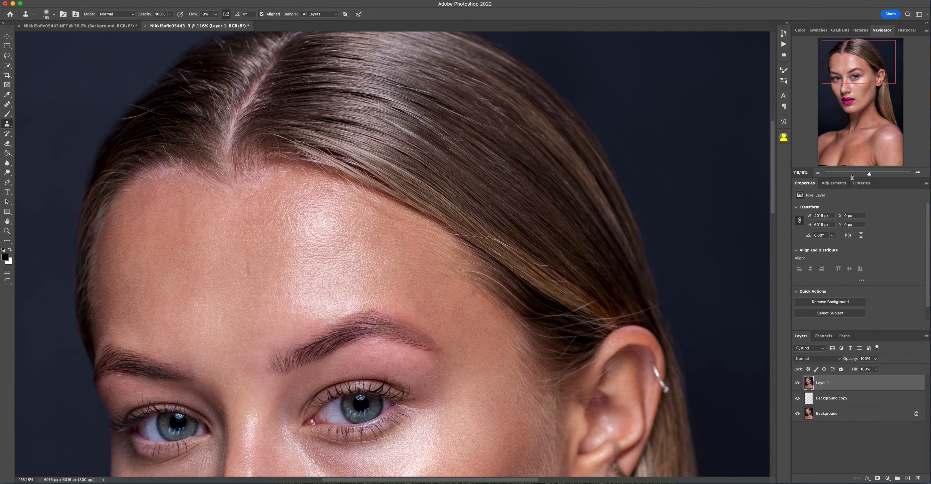
left_click(8, 106)
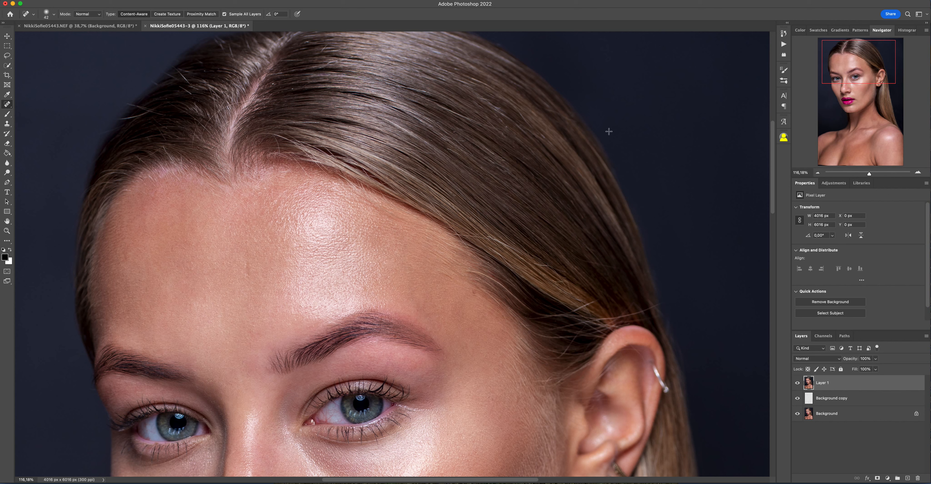
left_click(54, 15)
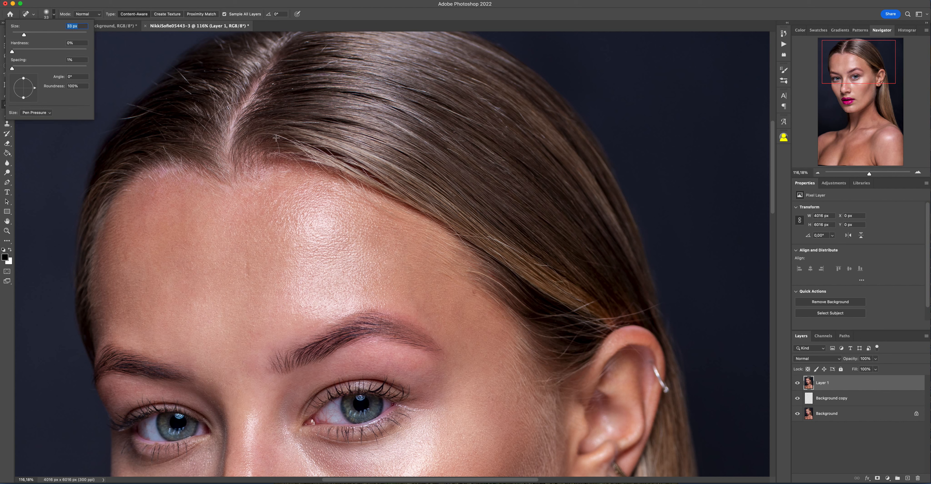
left_click_drag(277, 137, 281, 152)
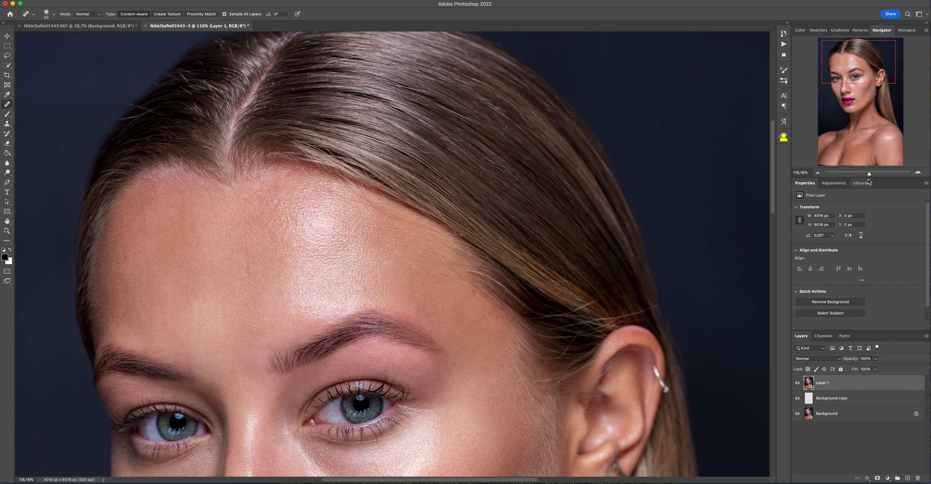
Heal the specks and stray hairs on the ear side of the parting near the crown
left_click_drag(871, 175, 877, 177)
left_click_drag(858, 60, 844, 46)
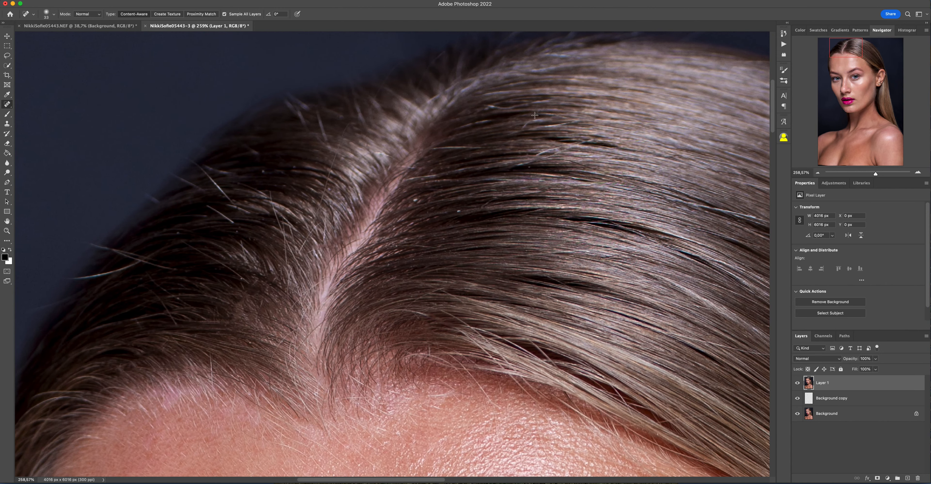
left_click_drag(582, 146, 543, 160)
left_click_drag(439, 147, 487, 148)
left_click_drag(512, 108, 490, 104)
left_click_drag(412, 180, 434, 177)
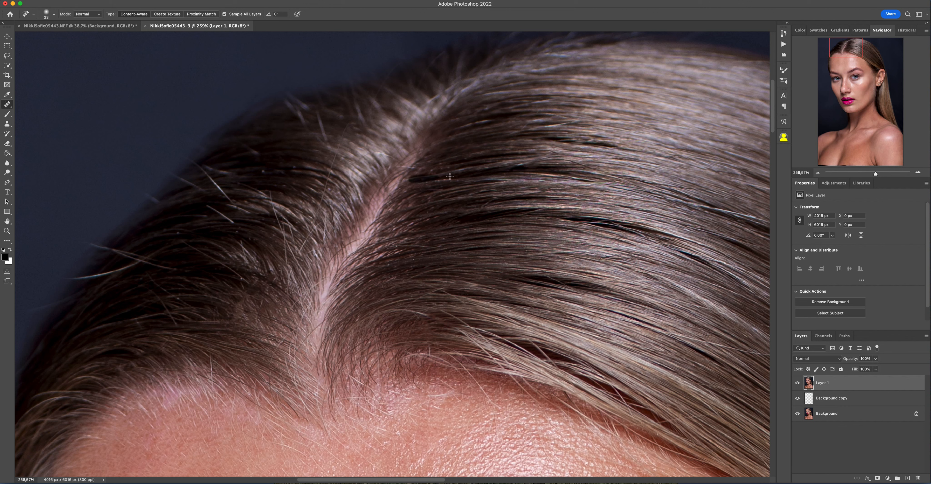
Heal the light stray hairs lying across the dark hair on the side of the parting away from the ear
left_click_drag(379, 154, 400, 161)
left_click_drag(339, 141, 318, 217)
left_click_drag(335, 157, 302, 251)
left_click_drag(270, 196, 295, 255)
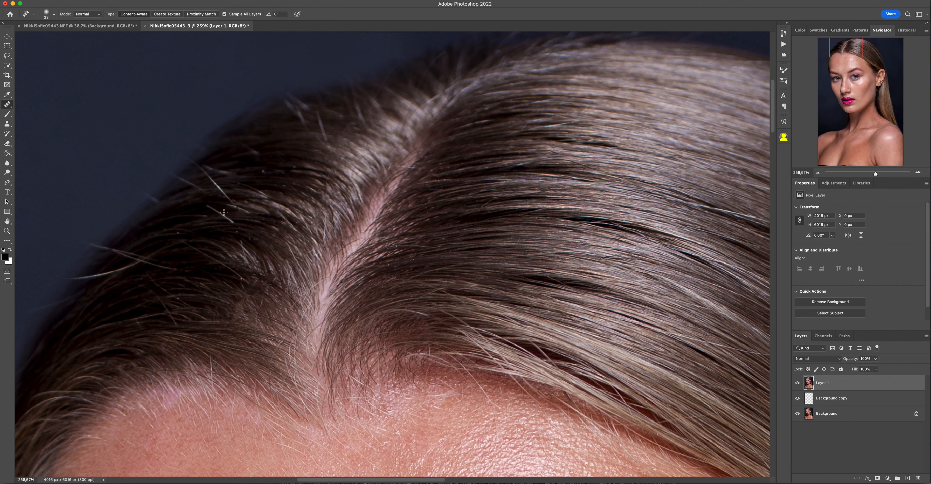
left_click_drag(199, 172, 236, 210)
left_click_drag(187, 157, 233, 178)
left_click_drag(169, 174, 206, 193)
left_click_drag(145, 193, 161, 205)
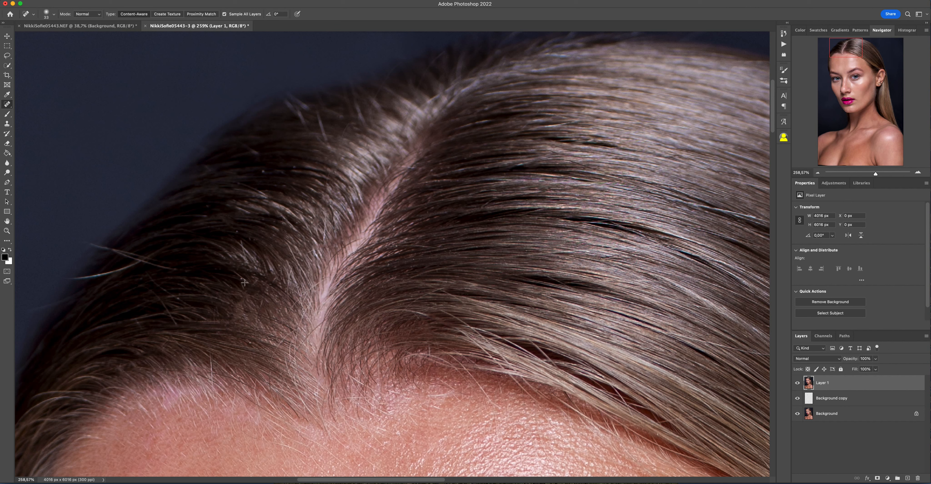
Heal the long crossing hairs at the outer hair edge above the temple and the stray tufts near the crown
left_click_drag(70, 279, 105, 276)
mouse_move(88, 243)
left_mouse_down()
mouse_move(151, 265)
mouse_move(133, 258)
left_mouse_up()
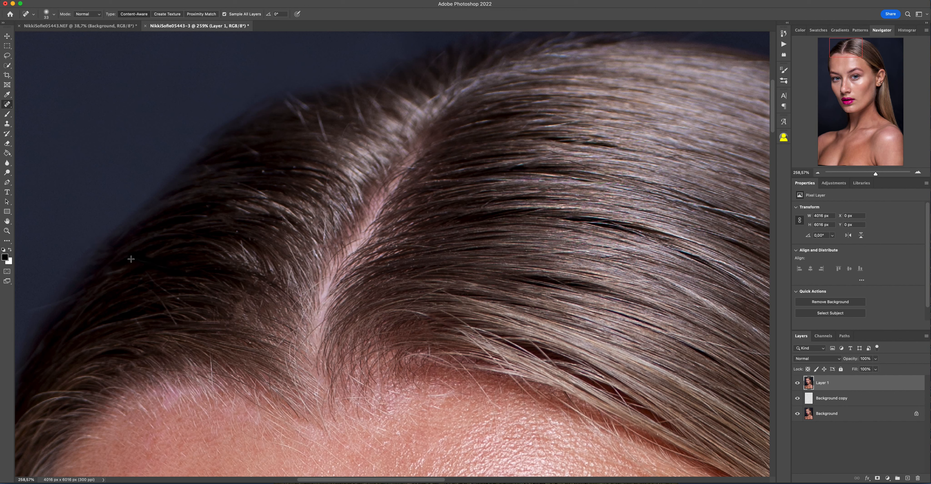
left_click_drag(153, 289, 180, 326)
left_click_drag(40, 306, 76, 299)
left_click_drag(136, 323, 180, 310)
mouse_move(285, 106)
left_mouse_down()
mouse_move(307, 128)
mouse_move(310, 112)
mouse_move(327, 154)
left_mouse_up()
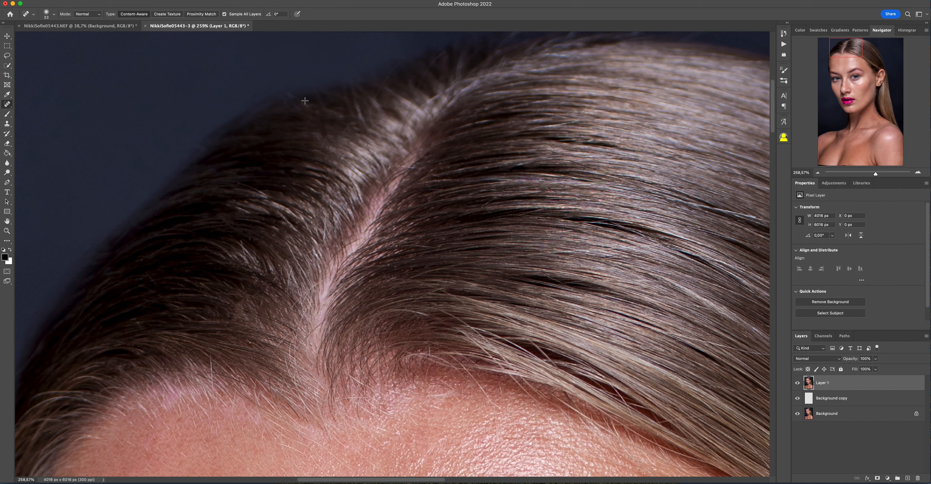
Heal the short upright hairs at the crown, just beside the top of the parting
left_click_drag(403, 63, 369, 110)
left_click_drag(437, 62, 399, 137)
left_click_drag(434, 95, 395, 127)
left_click_drag(360, 104, 366, 136)
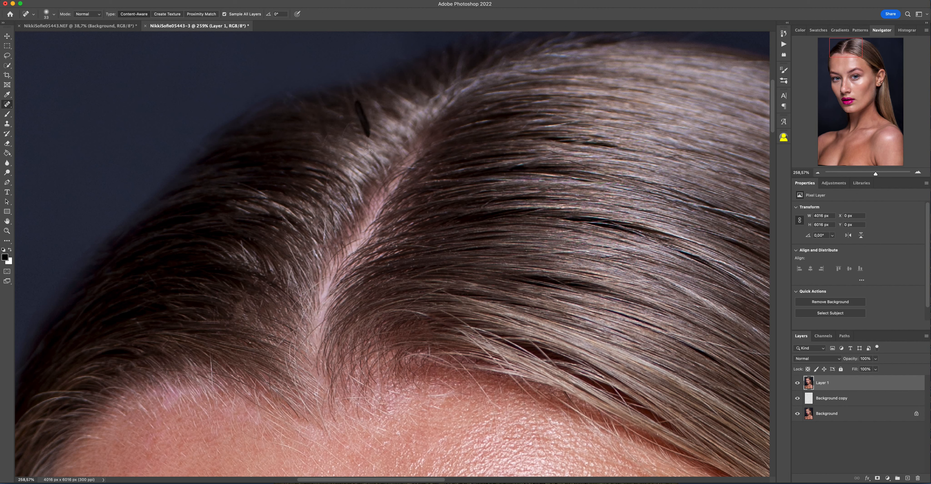
left_click(344, 133)
Heal the loose strands in the combed-back hair just above the forehead, on the ear side of the parting
left_click_drag(406, 310, 443, 328)
mouse_move(445, 292)
left_mouse_down()
mouse_move(474, 325)
mouse_move(404, 308)
mouse_move(493, 351)
left_mouse_up()
mouse_move(468, 322)
left_mouse_down()
mouse_move(499, 359)
mouse_move(474, 322)
mouse_move(470, 377)
mouse_move(485, 395)
left_mouse_up()
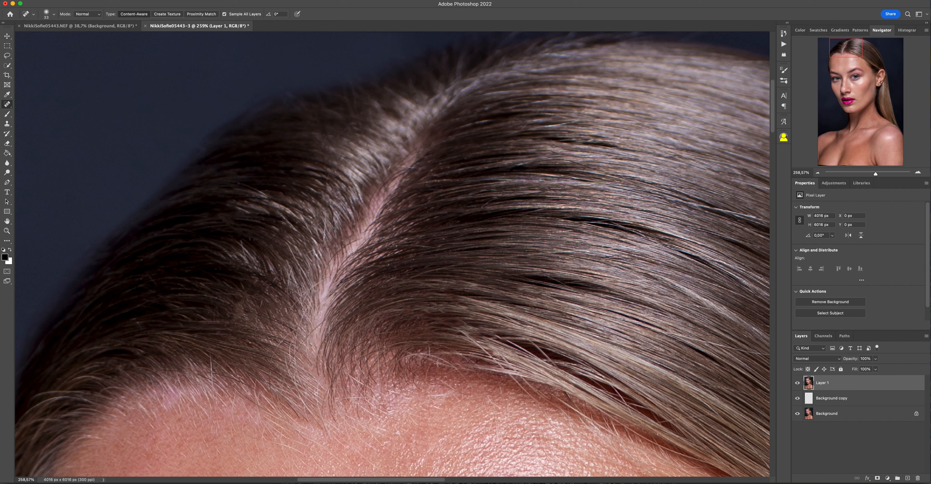
left_click_drag(531, 343, 559, 376)
left_click_drag(619, 386, 633, 416)
left_click_drag(696, 344, 745, 351)
Heal the bright crossing hairs and specks in the combed-back hair on the ear side of the head
left_click_drag(845, 44, 851, 45)
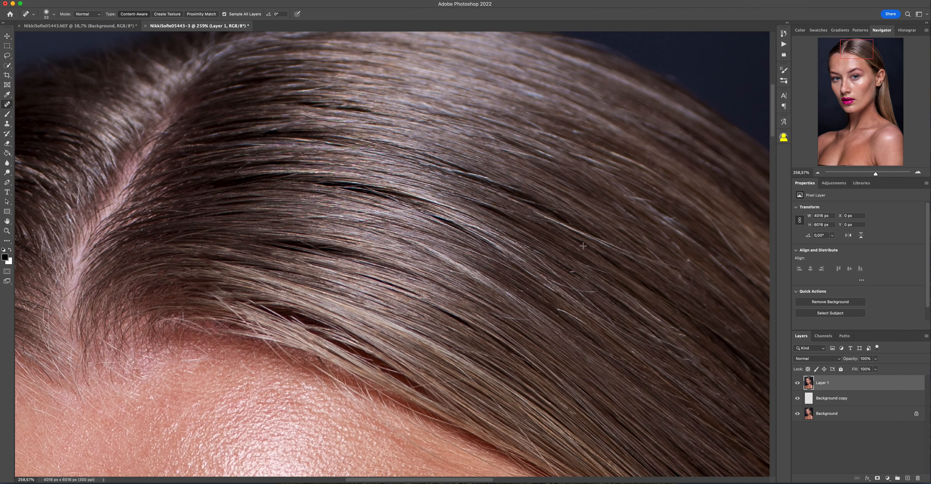
left_click_drag(546, 221, 656, 264)
left_click_drag(558, 310, 607, 333)
left_click_drag(559, 283, 576, 290)
left_click_drag(505, 316, 542, 320)
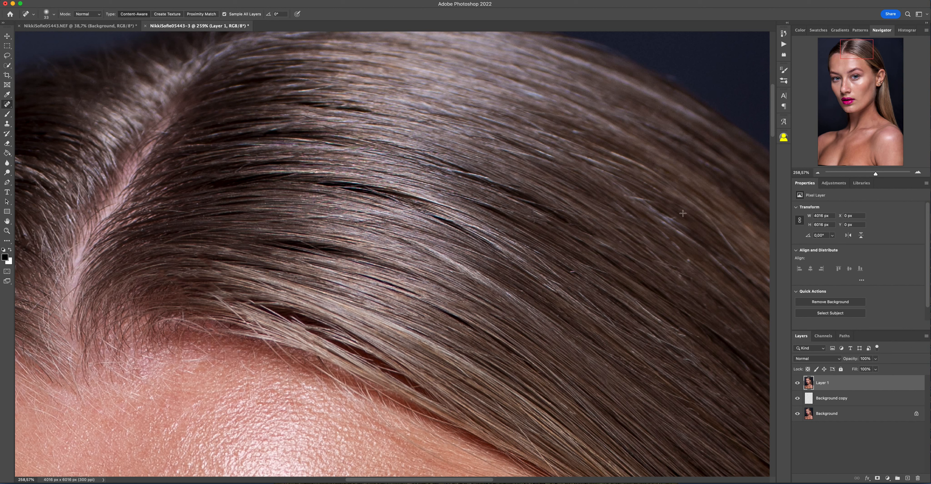
mouse_move(629, 197)
left_mouse_down()
mouse_move(685, 210)
mouse_move(720, 232)
mouse_move(731, 250)
left_mouse_up()
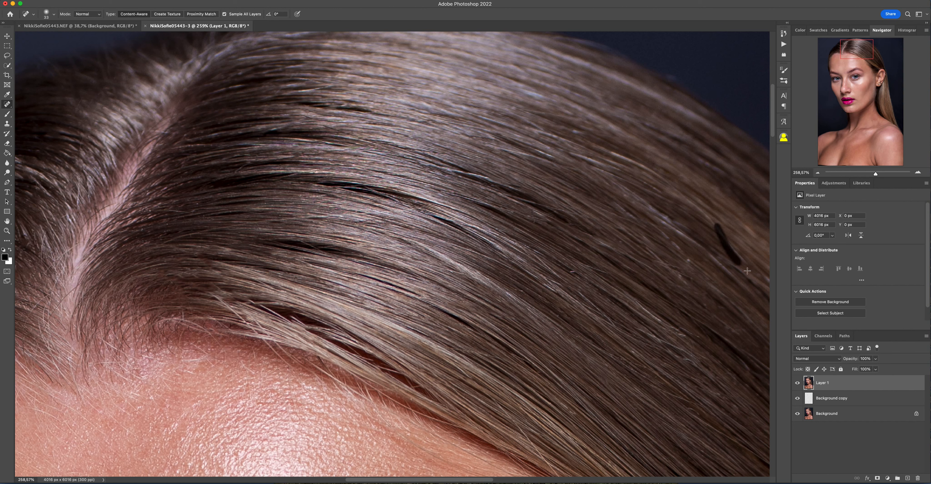
mouse_move(671, 345)
left_mouse_down()
mouse_move(699, 354)
mouse_move(683, 331)
left_mouse_up()
left_click_drag(584, 264, 614, 274)
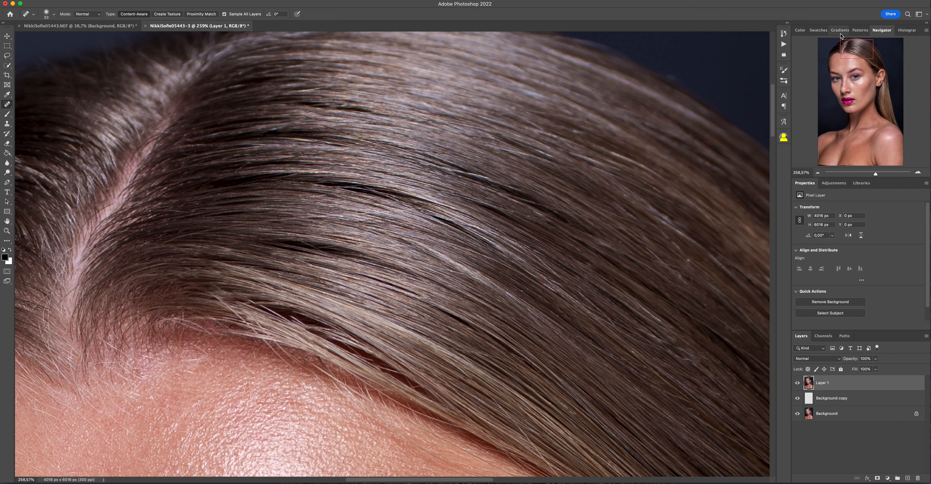
Heal the wispy flyaway hairs crossing the head just above and behind the ear
left_click_drag(855, 55, 872, 59)
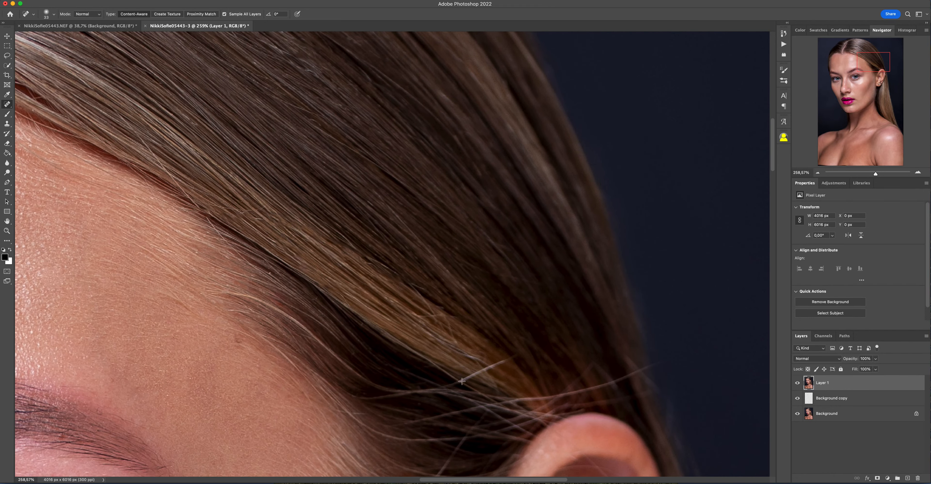
mouse_move(452, 350)
left_mouse_down()
mouse_move(478, 359)
mouse_move(423, 396)
left_mouse_up()
mouse_move(665, 362)
left_mouse_down()
mouse_move(607, 393)
mouse_move(511, 408)
left_mouse_up()
mouse_move(593, 366)
left_mouse_down()
mouse_move(537, 413)
mouse_move(608, 382)
left_mouse_up()
mouse_move(555, 403)
left_mouse_down()
mouse_move(510, 422)
mouse_move(535, 399)
mouse_move(445, 415)
mouse_move(542, 397)
left_mouse_up()
mouse_move(539, 399)
left_mouse_down()
mouse_move(516, 410)
mouse_move(653, 396)
mouse_move(554, 413)
left_mouse_up()
mouse_move(643, 377)
left_mouse_down()
mouse_move(673, 398)
mouse_move(633, 369)
mouse_move(669, 402)
mouse_move(675, 393)
mouse_move(667, 422)
mouse_move(668, 448)
left_mouse_up()
left_click_drag(677, 433, 690, 472)
Heal the stray strands crossing the long hair just below the ear
left_click_drag(882, 64, 891, 76)
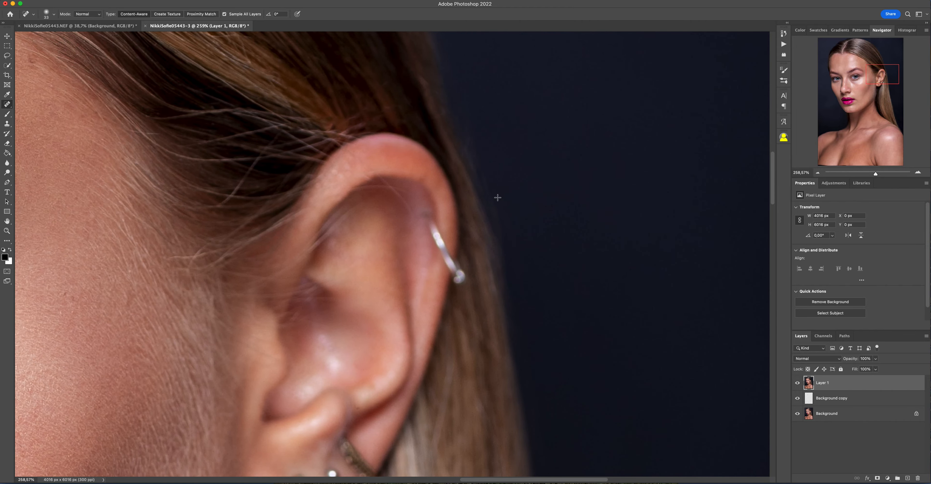
mouse_move(882, 76)
left_mouse_down()
mouse_move(886, 100)
mouse_move(885, 91)
left_mouse_up()
left_click_drag(416, 185, 358, 225)
left_click_drag(443, 158, 374, 219)
Heal the stray strands and uneven streaks in the long hair beside the neck
left_click_drag(889, 83, 890, 96)
left_click_drag(408, 381, 482, 433)
mouse_move(491, 186)
left_mouse_down()
mouse_move(470, 278)
mouse_move(474, 262)
left_mouse_up()
left_click_drag(421, 186, 470, 229)
left_click_drag(397, 171, 428, 201)
left_click_drag(431, 159, 428, 176)
left_click_drag(418, 215, 408, 241)
left_click_drag(430, 178, 419, 237)
left_click_drag(496, 196, 489, 249)
left_click_drag(422, 173, 418, 226)
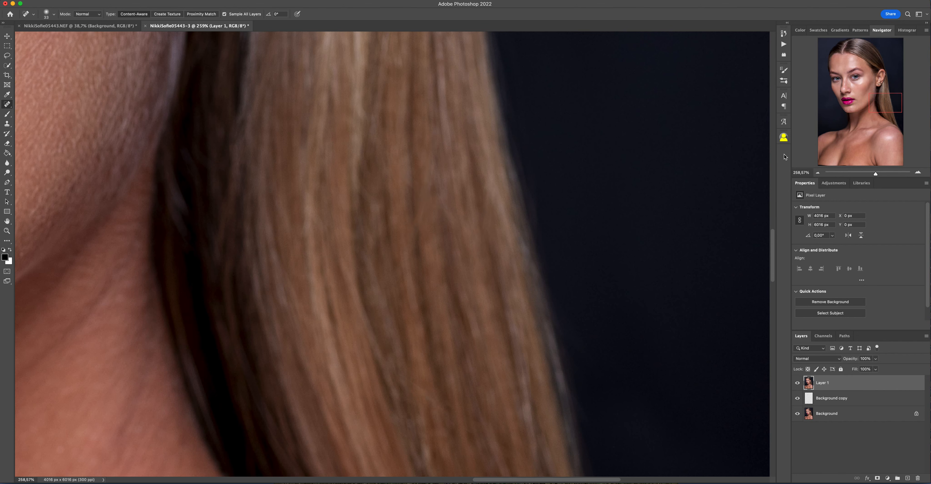
Heal the light stray strands in the lower part of the long hair above the shoulder
left_click_drag(884, 100, 880, 110)
left_click_drag(491, 147, 532, 196)
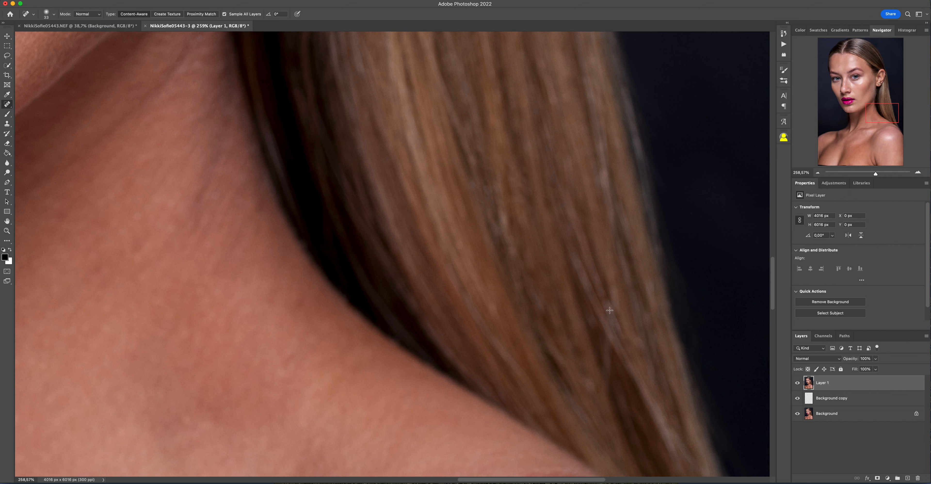
left_click_drag(614, 293, 608, 407)
left_click_drag(610, 344, 600, 400)
left_click_drag(605, 337, 628, 368)
Heal the remaining stray hairs around the forehead hairline, the parting and the outer ear side of the head
left_click_drag(884, 109, 839, 81)
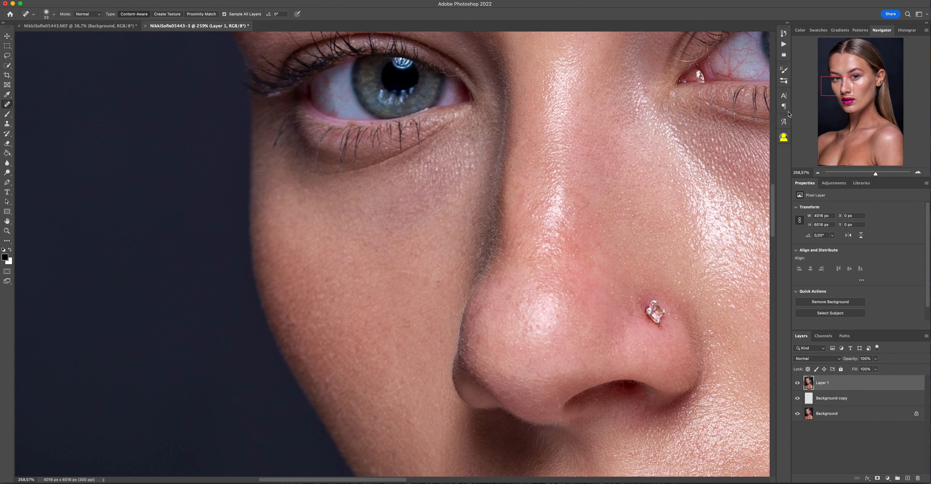
left_click_drag(839, 85, 835, 57)
left_click_drag(405, 188, 408, 229)
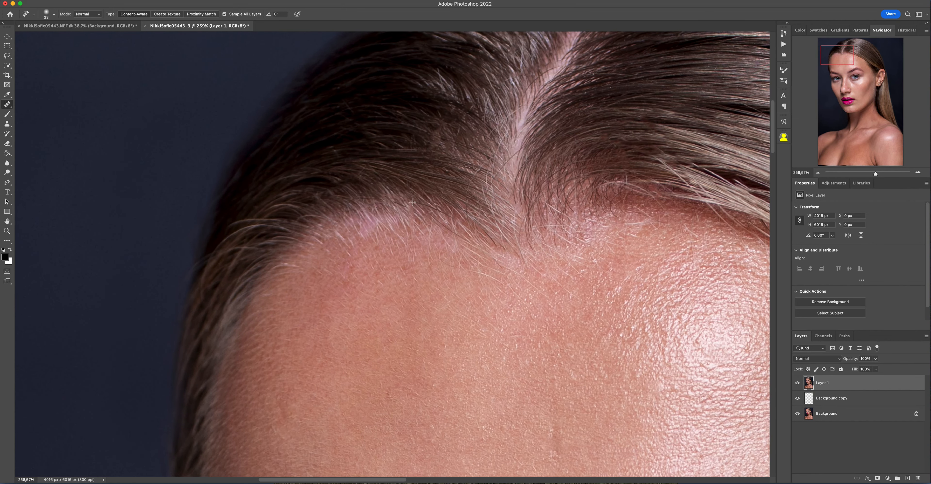
left_click_drag(485, 161, 461, 200)
mouse_move(520, 106)
left_mouse_down()
mouse_move(480, 145)
mouse_move(506, 133)
left_mouse_up()
left_click_drag(644, 178, 615, 194)
left_click_drag(835, 53, 862, 50)
left_click_drag(595, 158, 656, 187)
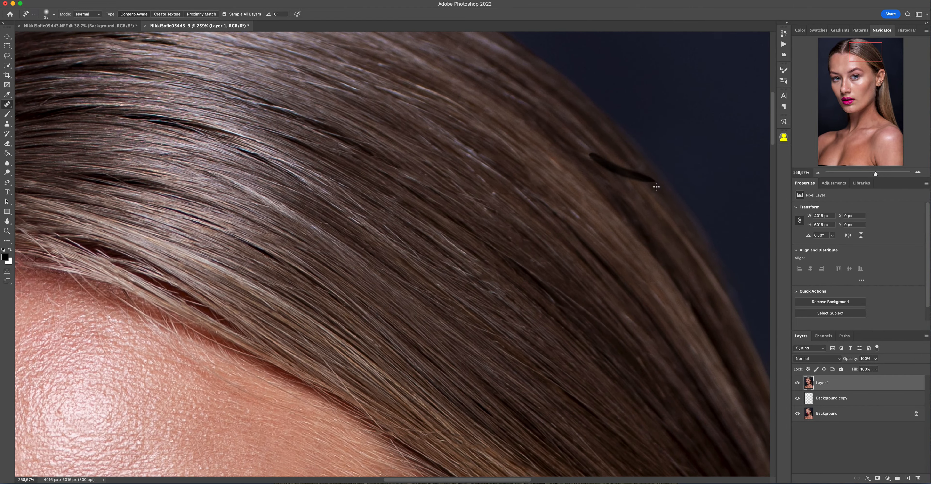
Compare the portrait with Layer 1 hidden and shown, and stamp all visible layers into a new top layer
left_click_drag(875, 173, 861, 176)
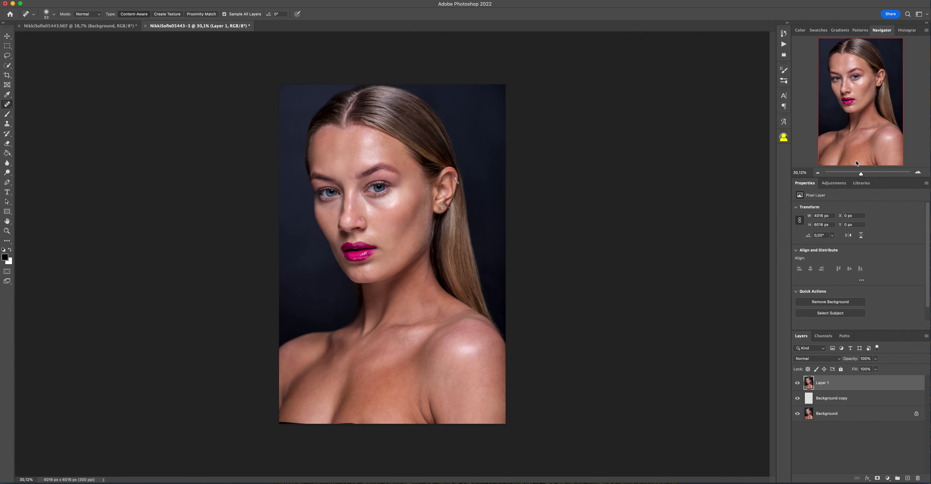
left_click(797, 382)
left_click(798, 384)
key("super+alt+shift+e")
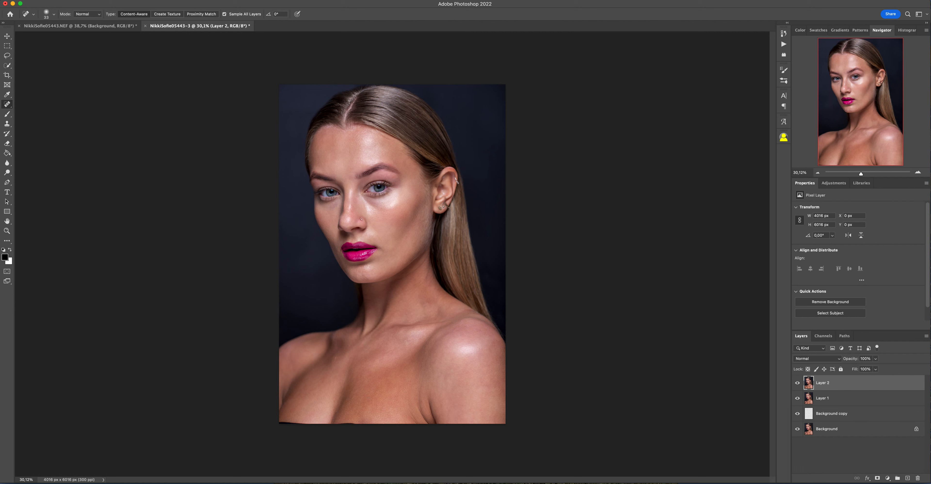
Apply Retouch4me Skin Tone to Layer 2 with blend 125 as a soft light layer, and set its blend mode to Soft Light
left_click(170, 0)
mouse_move(219, 165)
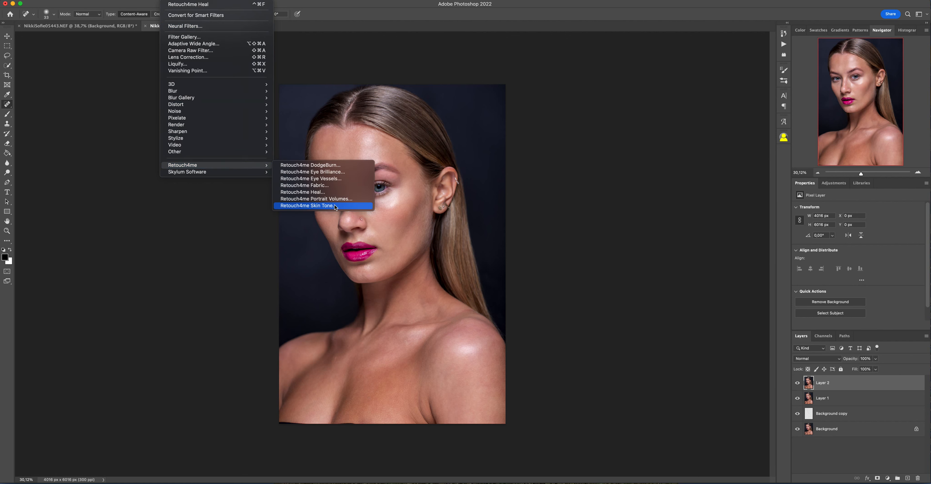
left_click(325, 205)
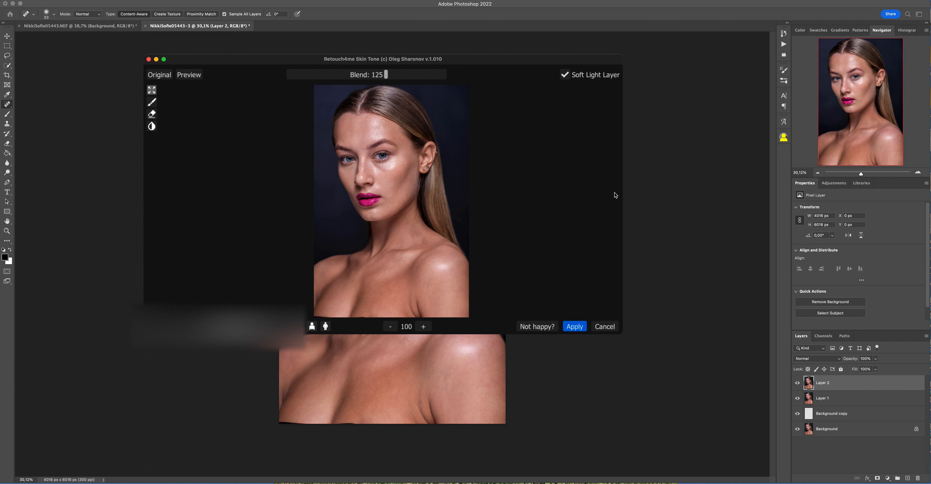
left_click(581, 328)
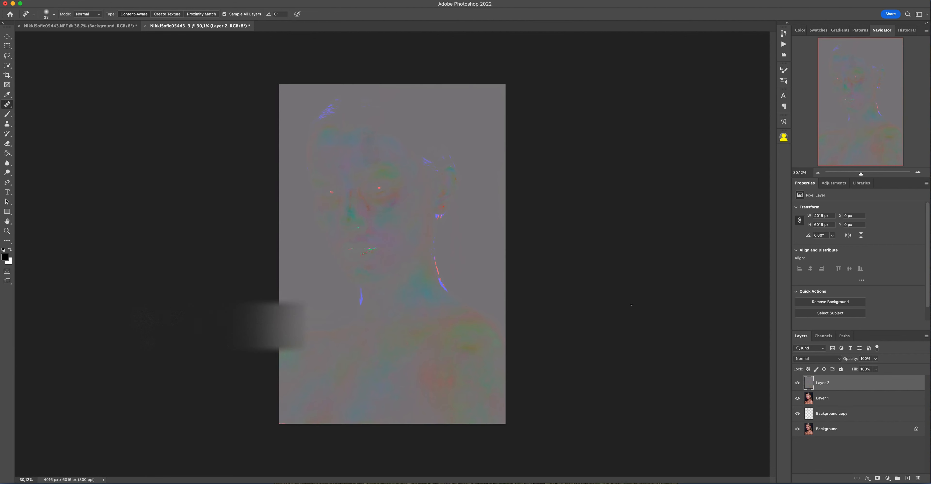
left_click(826, 363)
left_click(817, 464)
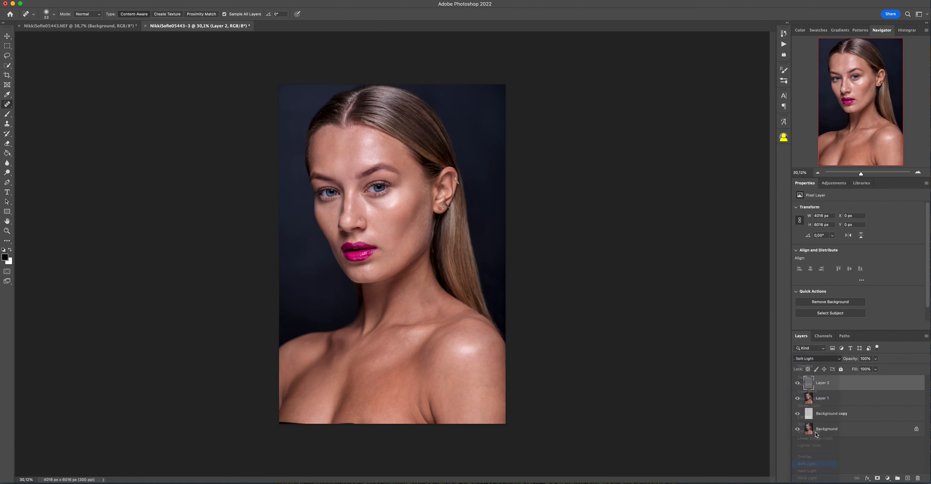
Compare the portrait with Layer 2 hidden and shown, and stamp all visible layers into a new top layer
left_click(798, 383)
left_click(798, 383)
left_click(797, 383)
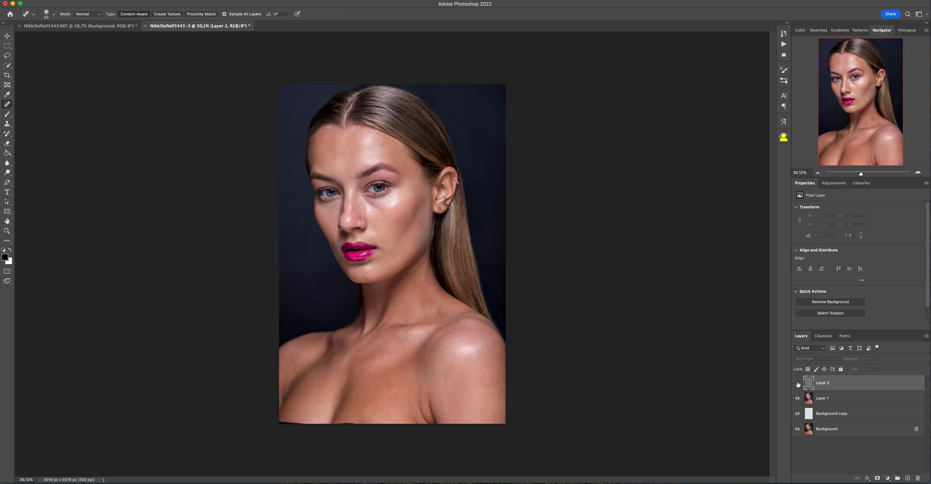
left_click(797, 384)
key("super+alt+shift+e")
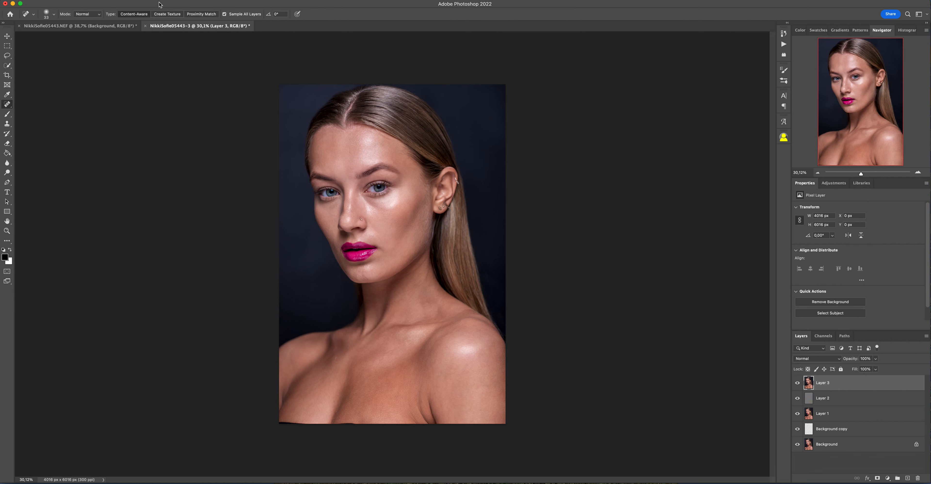
Apply Retouch4me Eye Vessels to Layer 3 with blend 100 and the Make Mask option on
left_click(170, 0)
mouse_move(222, 166)
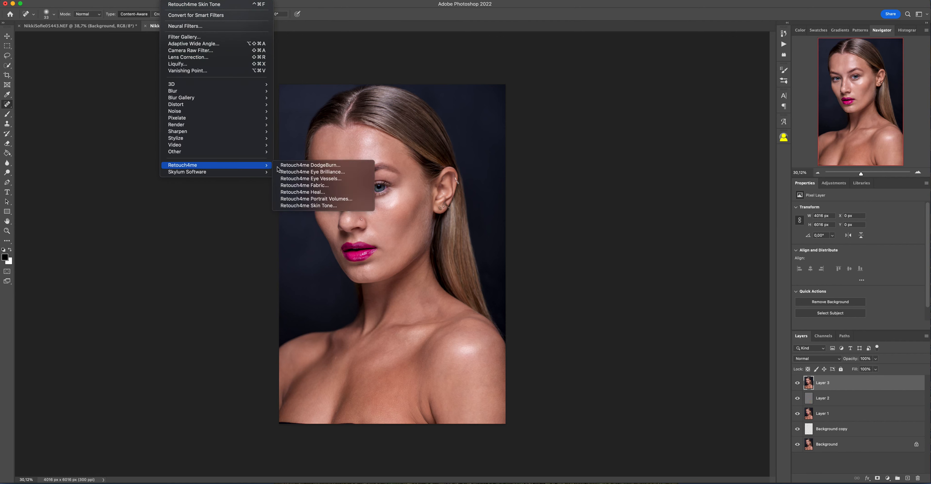
left_click(360, 179)
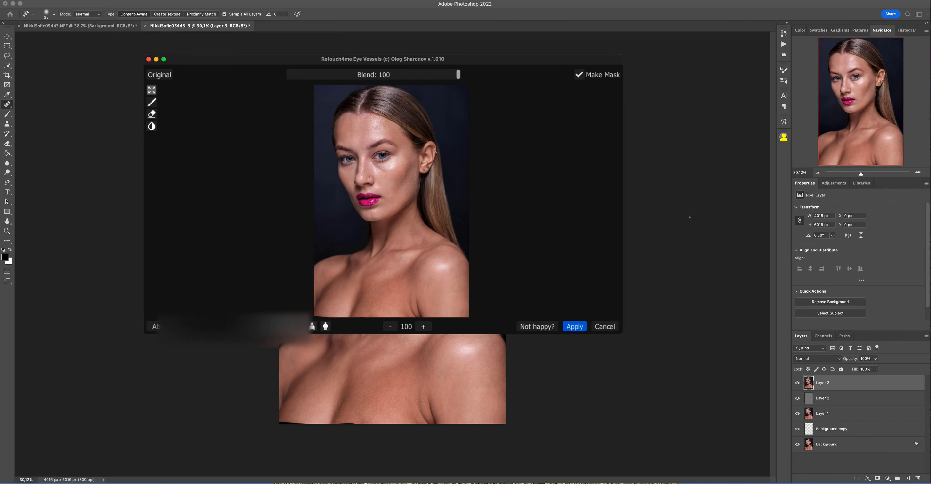
left_click(576, 328)
Compare the whites of both eyes up close with Layer 3 hidden and shown
left_click_drag(861, 173, 872, 174)
mouse_move(860, 85)
left_mouse_down()
mouse_move(854, 68)
mouse_move(850, 97)
left_mouse_up()
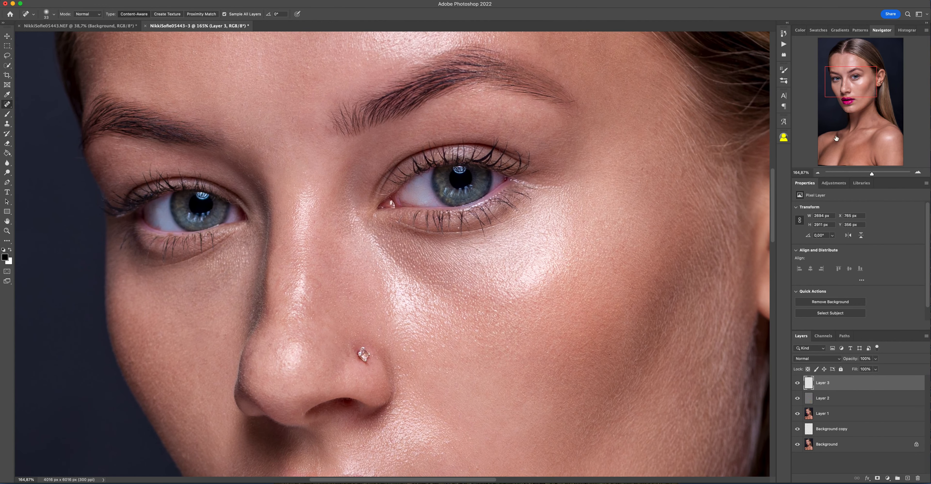
left_click(798, 383)
left_click(797, 383)
left_click(797, 383)
left_click(797, 383)
Stamp all visible layers into a new top layer and apply Retouch4me Eye Brilliance with blend 144 and Make Mask on
key("super+alt+shift+e")
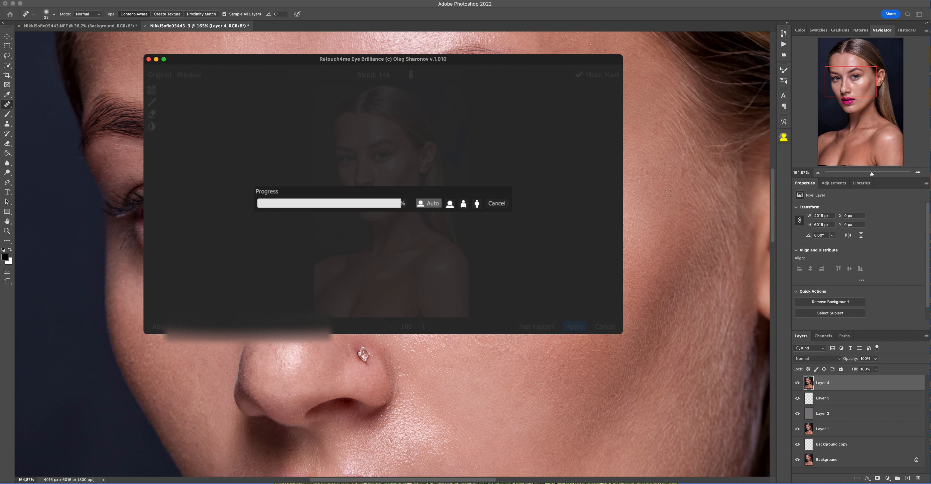
left_click(574, 327)
mouse_move(872, 173)
left_mouse_down()
mouse_move(854, 173)
mouse_move(863, 174)
left_mouse_up()
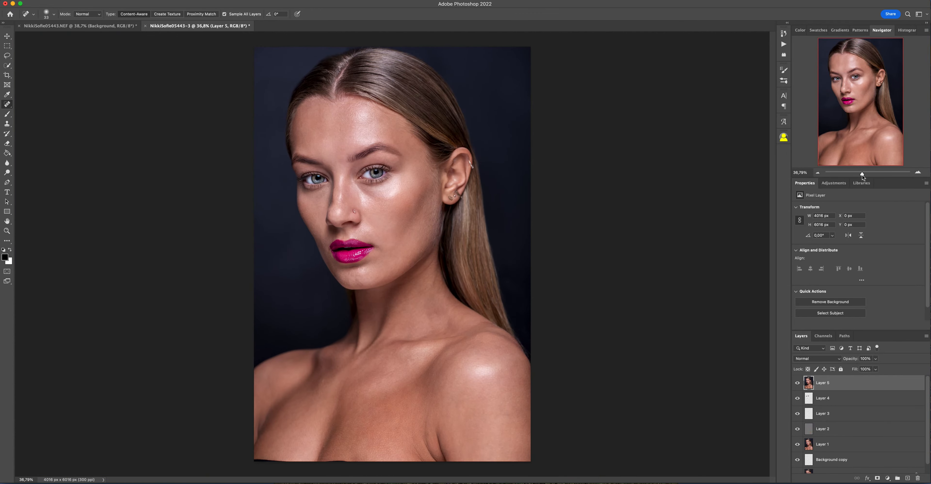
Apply Retouch4me Portrait Volumes to Layer 5 with blend 170 as a soft light layer, and set its blend mode to Soft Light
left_click(169, 1)
mouse_move(224, 165)
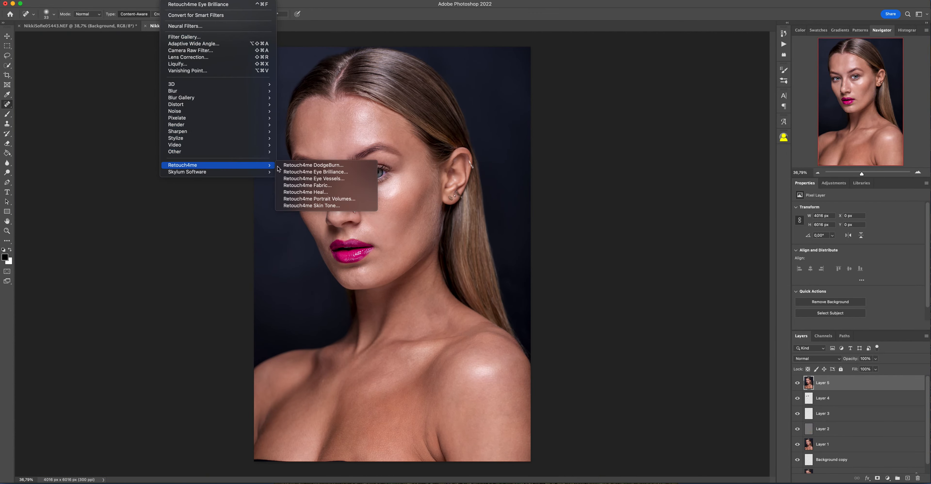
left_click(358, 200)
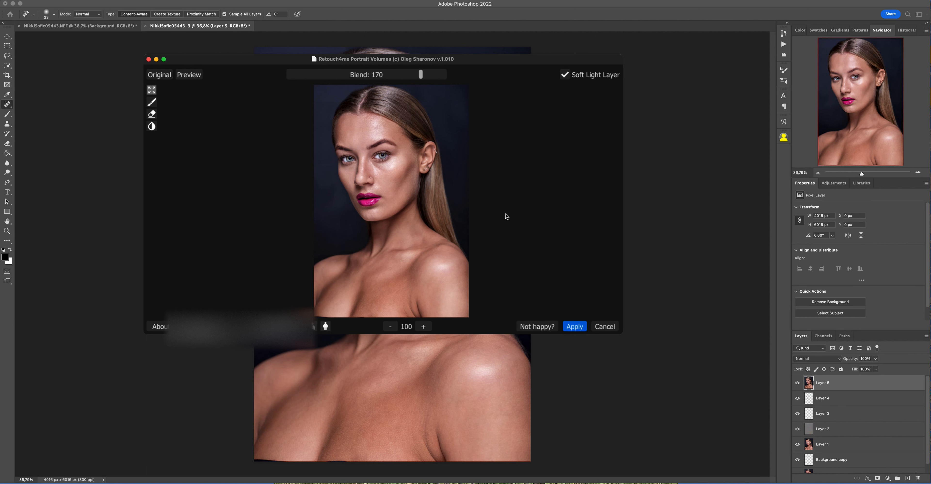
left_click(161, 78)
left_click(161, 77)
left_click(580, 326)
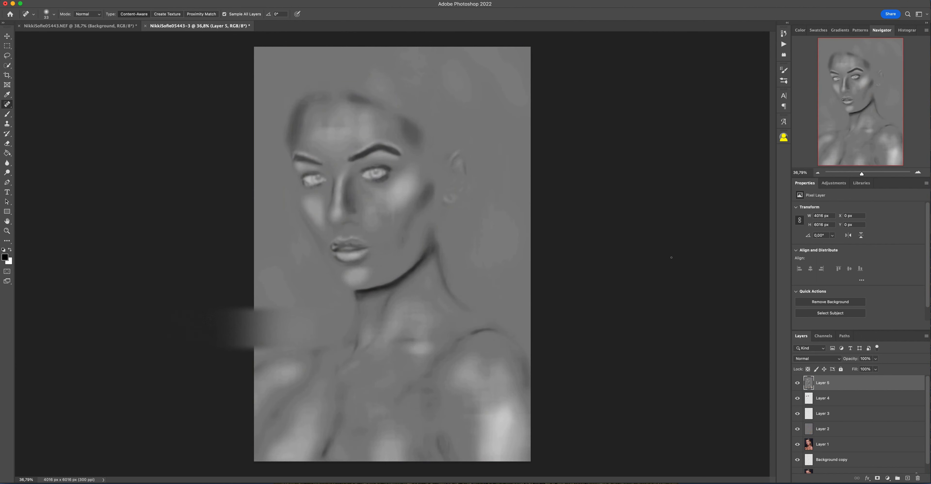
left_click(817, 358)
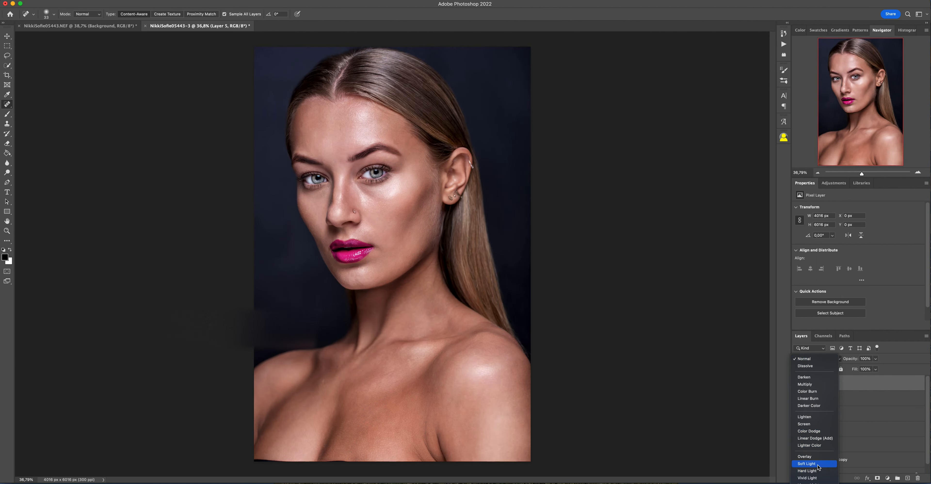
key("Escape")
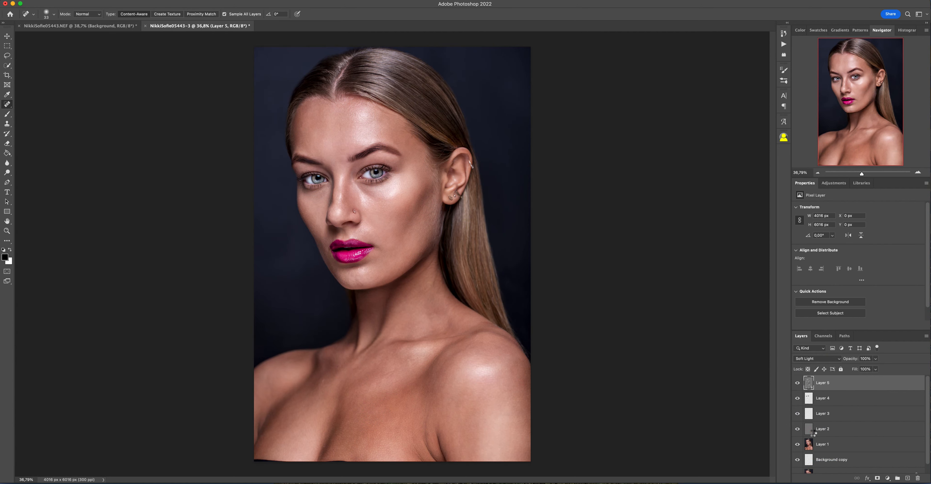
Stamp all visible layers into a new top layer and apply Retouch4me Dodge Burn with warmth 100, blend 160 and Soft Light Layer on
key("super+shift+alt+e")
left_click(175, 2)
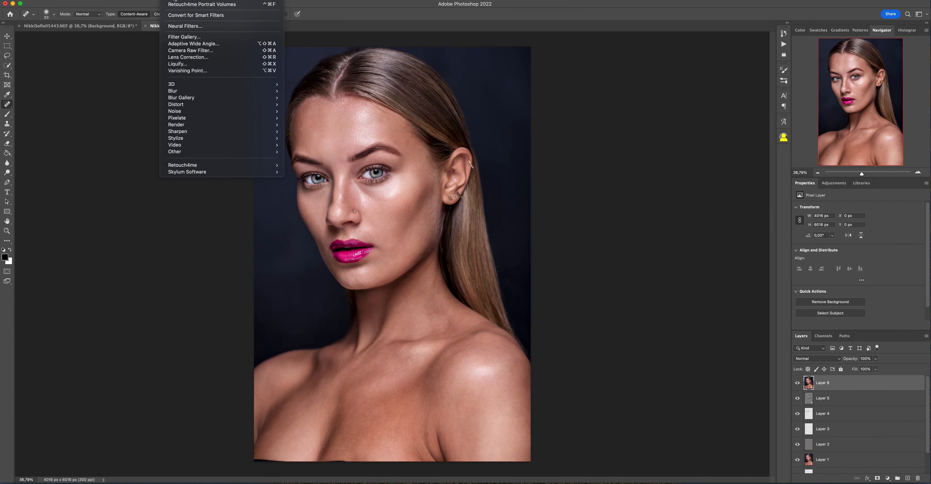
left_click(310, 205)
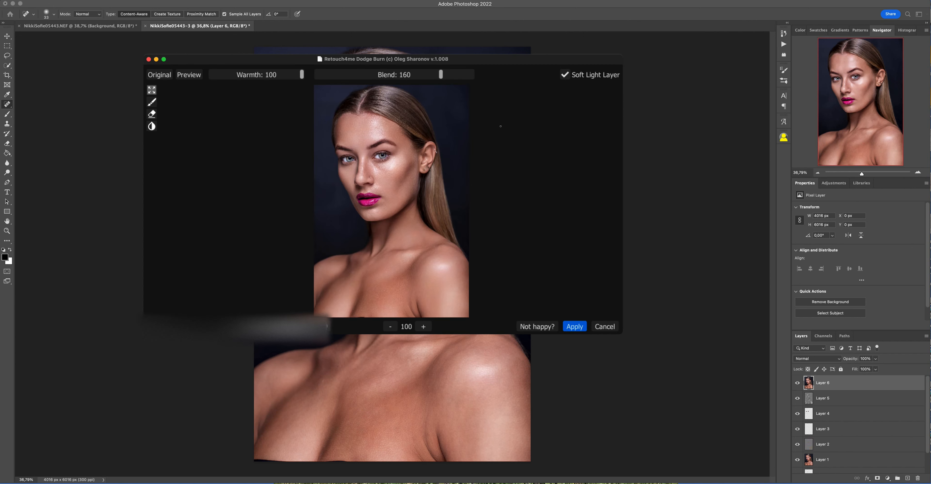
left_click(160, 75)
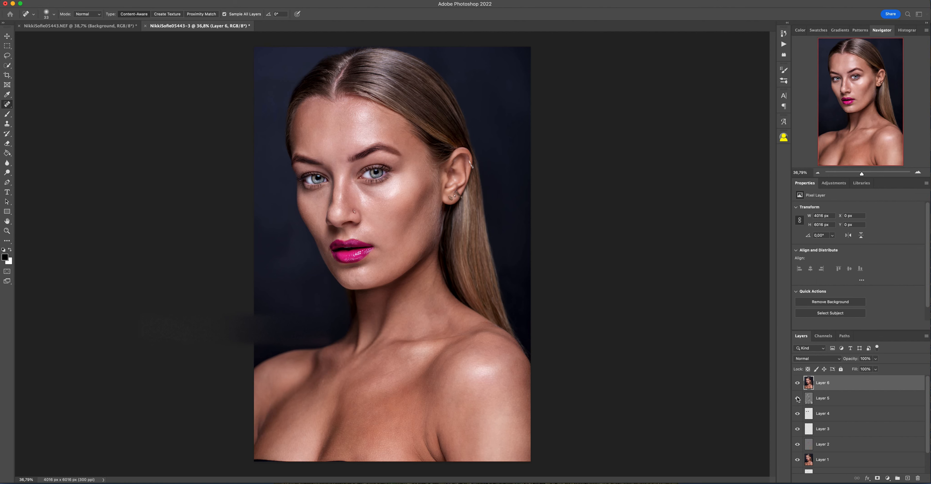
Set Layer 6 to Soft Light blending and compare the portrait with that layer hidden and shown
left_click(823, 359)
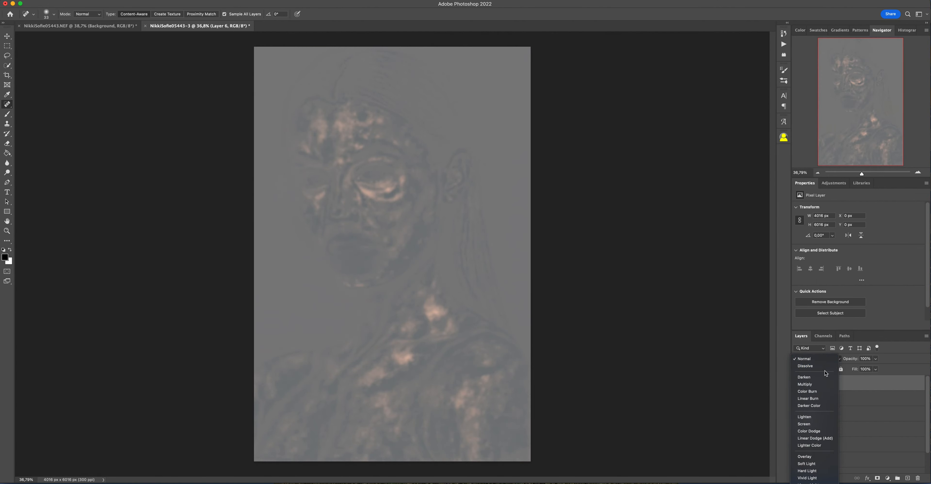
left_click(814, 464)
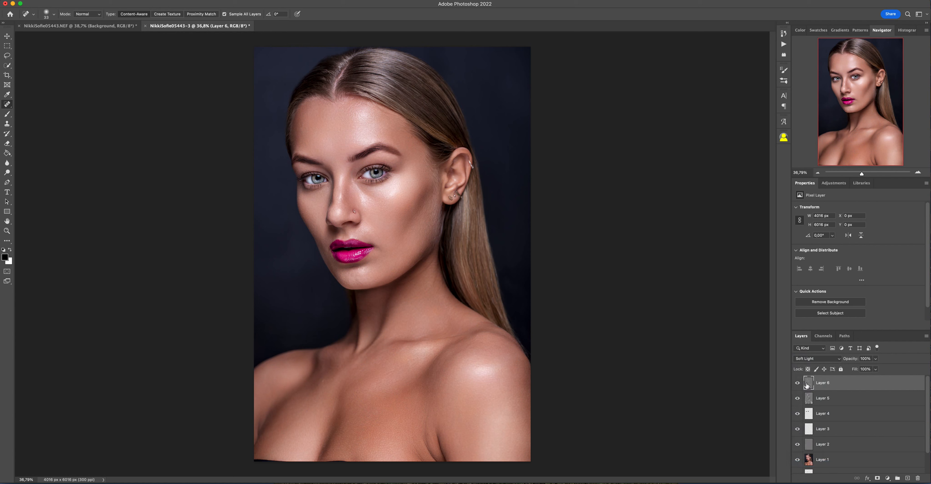
left_click(798, 384)
left_click(798, 386)
left_click(797, 384)
left_click(797, 384)
Stamp all visible layers into a new top layer and run the Eyes - Sharpen action from the People Of The World set
scroll(879, 387, "down", 3)
scroll(392, 254, "down", 2)
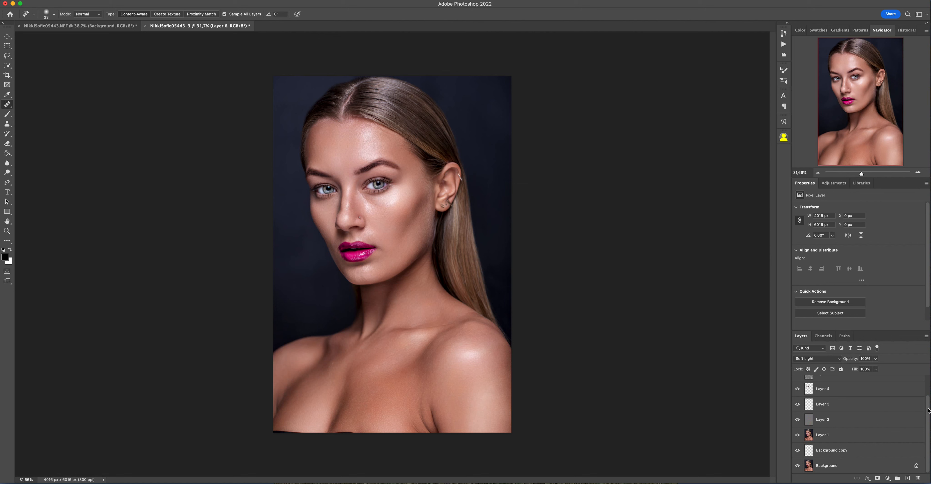
scroll(888, 413, "up", 2)
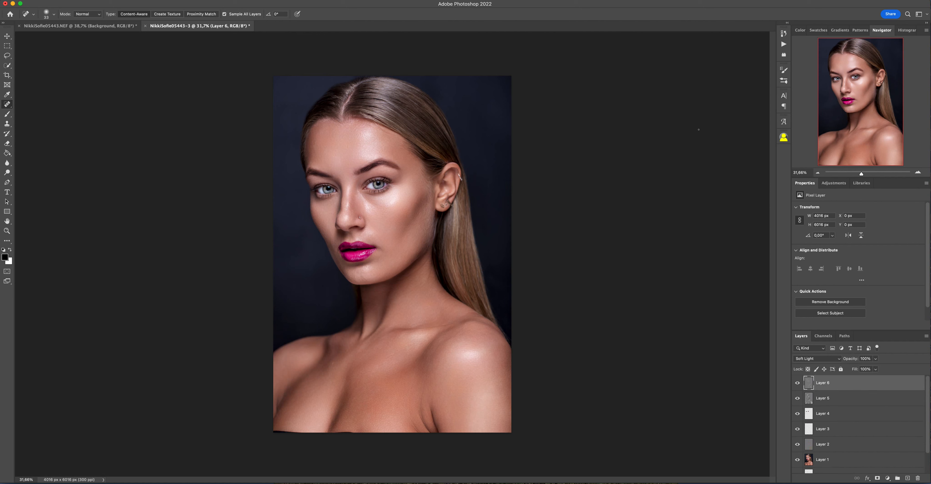
key("super+alt+shift+e")
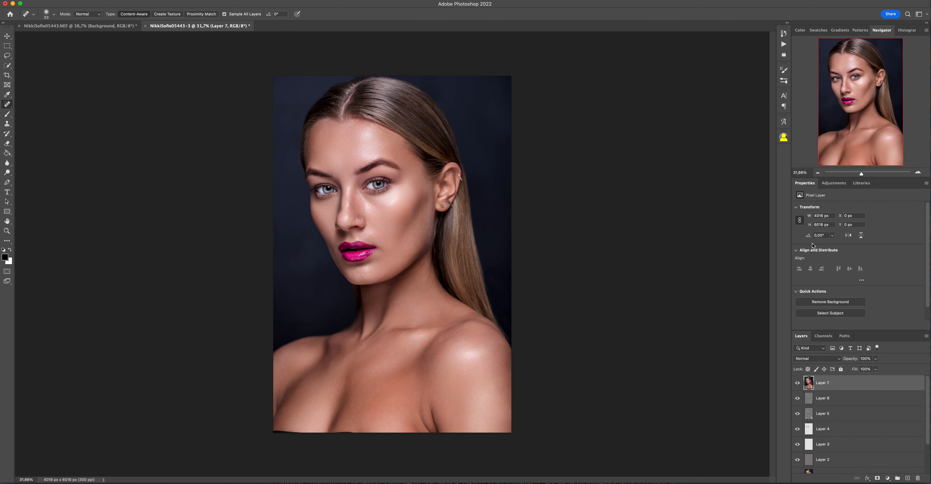
left_click(784, 44)
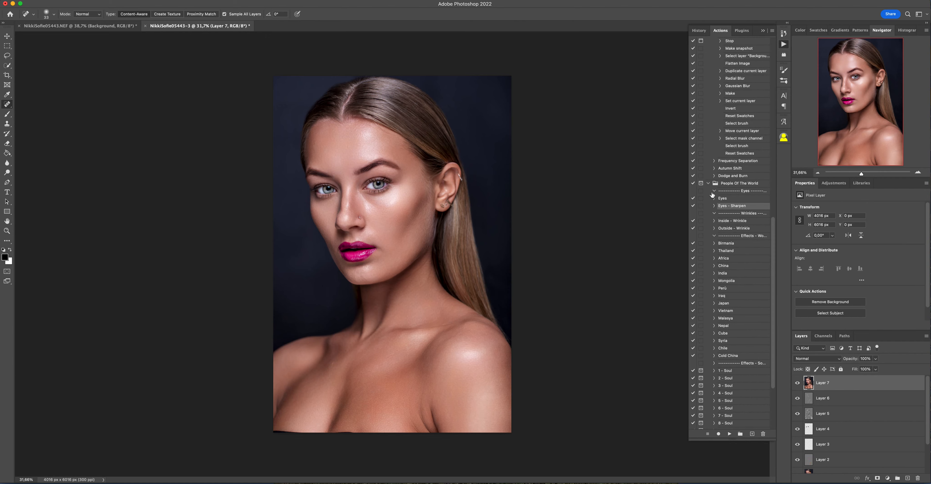
left_click(730, 434)
left_click(784, 44)
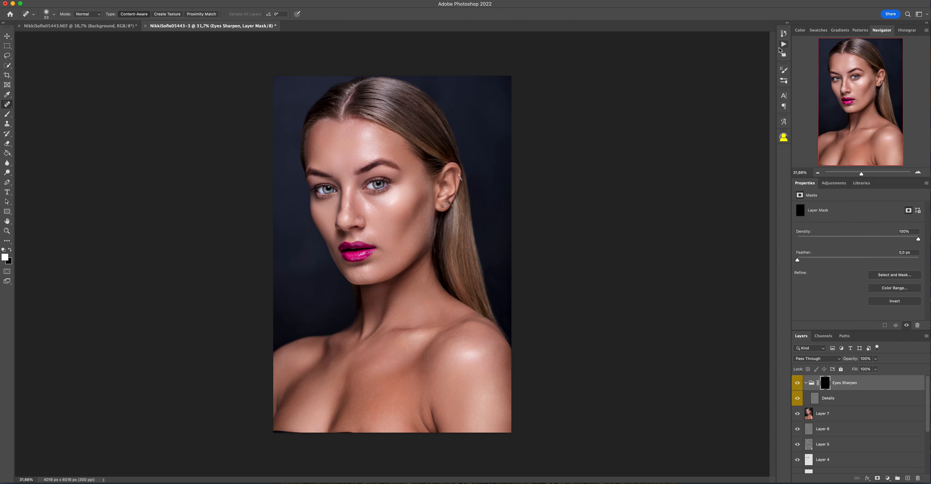
Paint white over both irises on the Eyes Sharpen group's mask with the Brush tool at 100% opacity
left_click_drag(861, 174, 873, 173)
left_click_drag(868, 103, 855, 76)
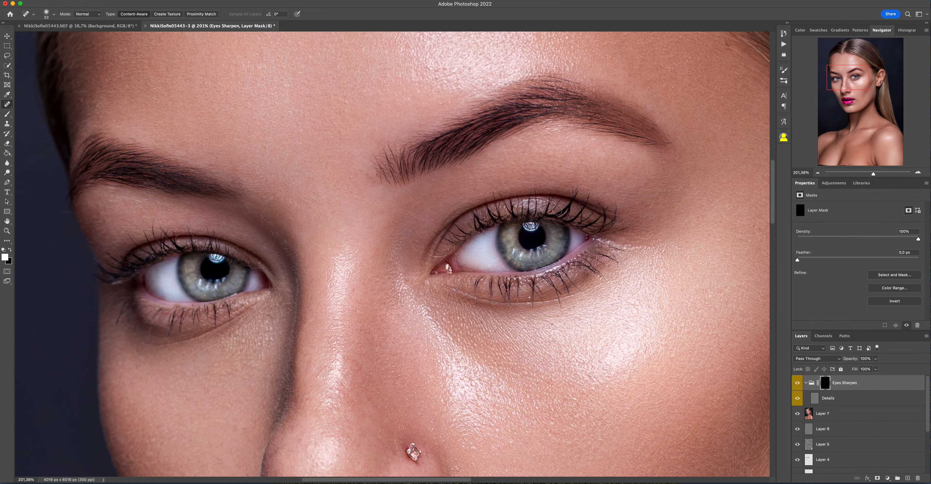
left_click(8, 114)
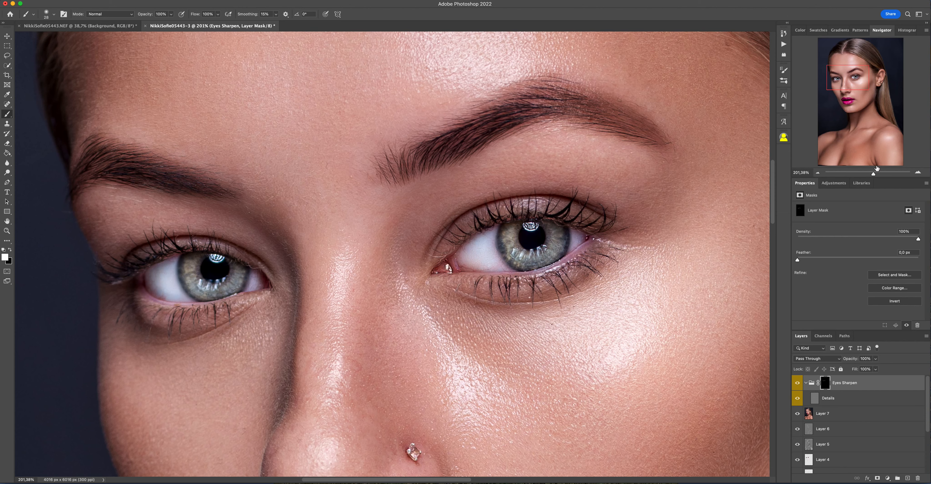
Collapse the Eyes Sharpen group and compare the eyes with the group hidden and shown
left_click_drag(872, 175, 865, 174)
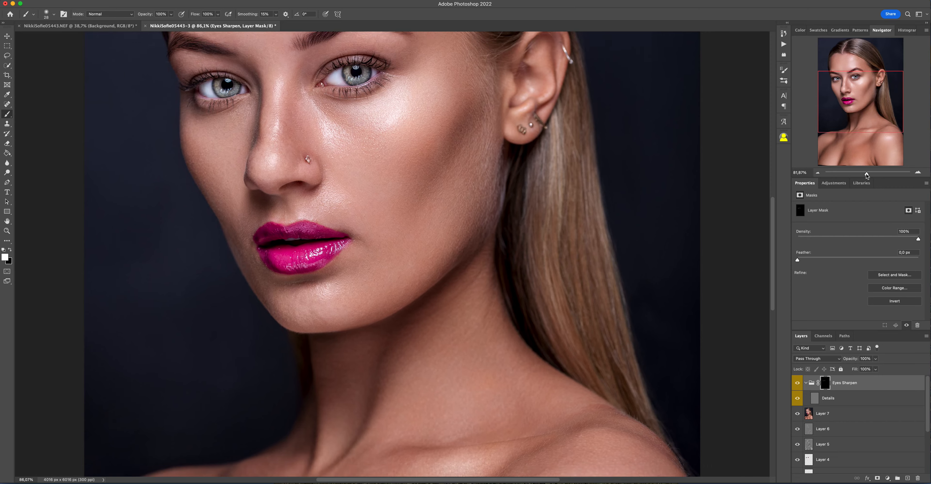
left_click(806, 383)
left_click(797, 384)
left_click(796, 389)
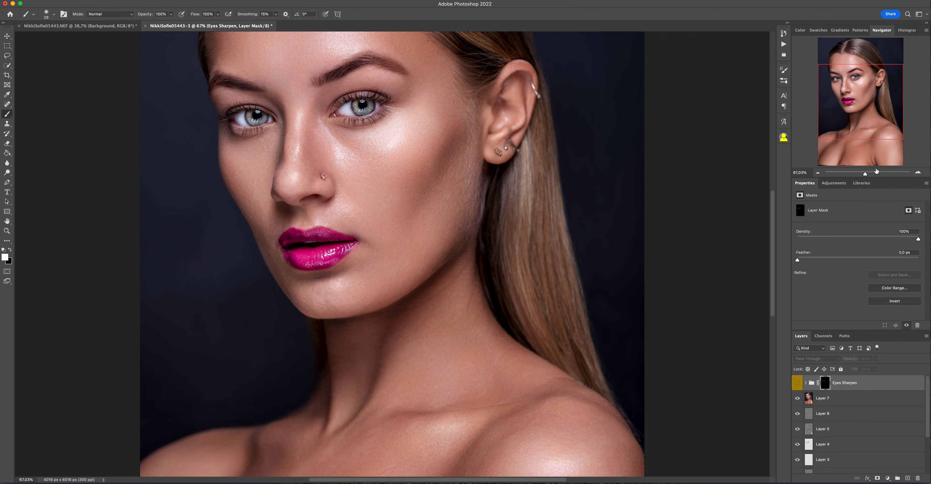
left_click_drag(864, 173, 872, 173)
left_click_drag(850, 74, 848, 73)
left_click(797, 384)
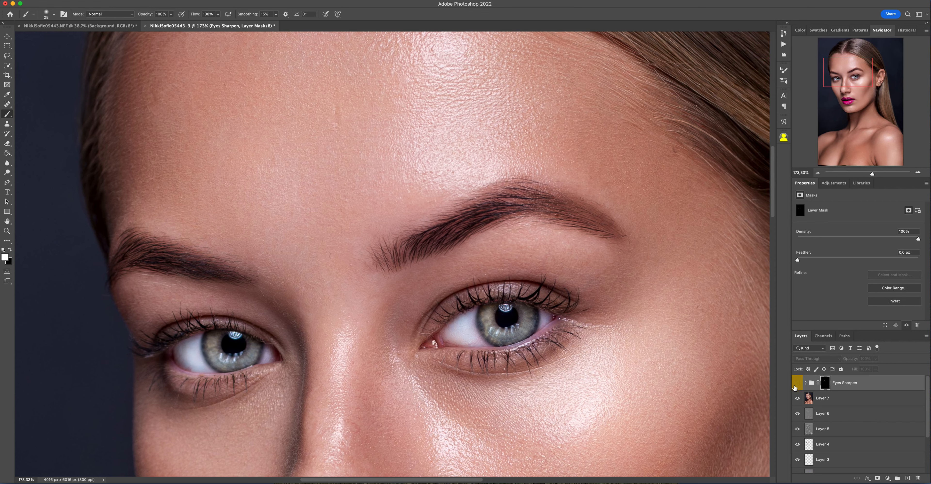
left_click(797, 384)
left_click(797, 384)
left_click(797, 384)
Rename the Background copy layer to healing
left_click_drag(872, 170, 863, 174)
left_click_drag(872, 108, 877, 144)
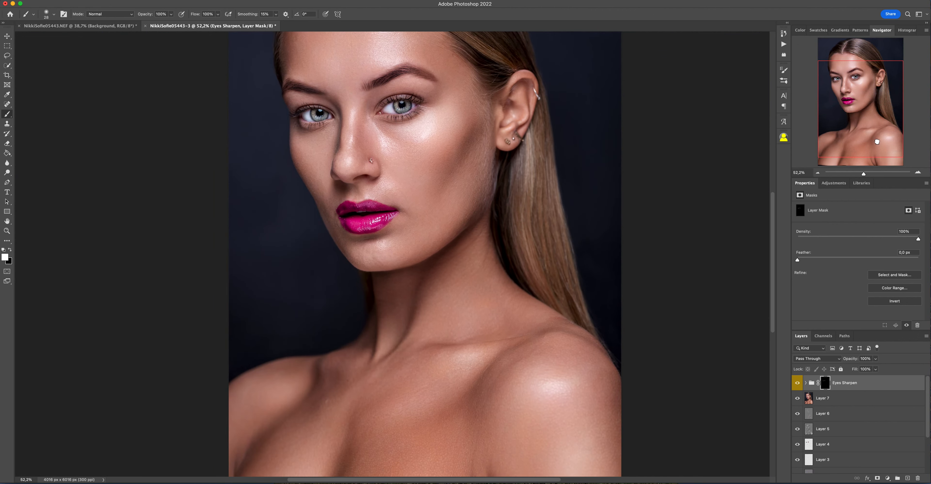
scroll(813, 469, "down", 3)
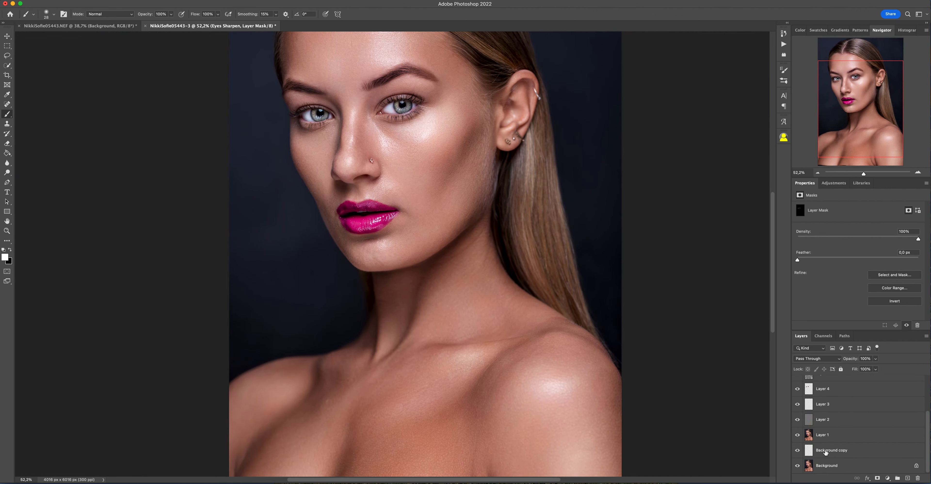
double_click(827, 451)
type("healing")
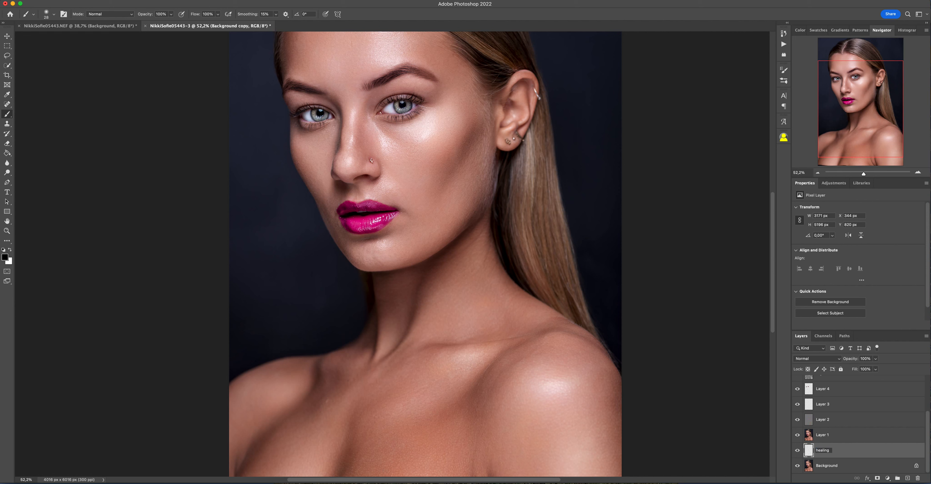
Compare the full face and hair with Layer 1 hidden and shown
double_click(825, 434)
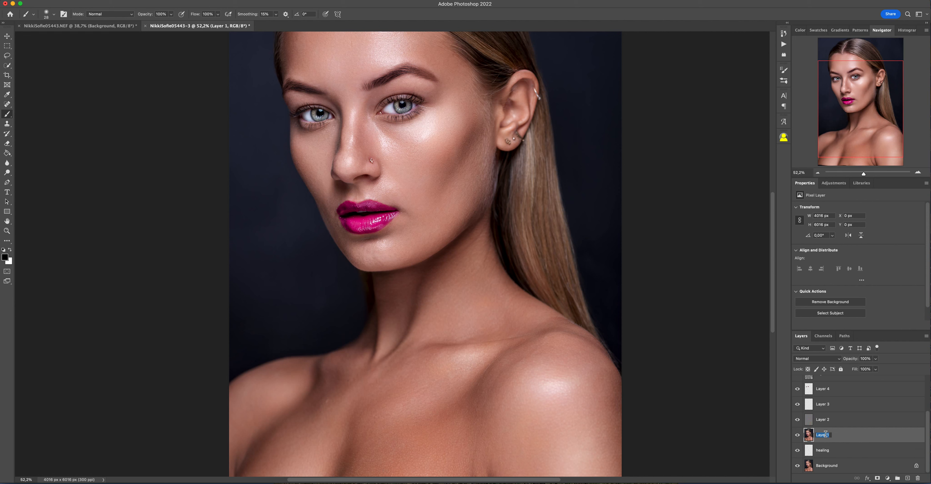
left_click(798, 436)
left_click(797, 437)
left_click_drag(878, 102, 875, 80)
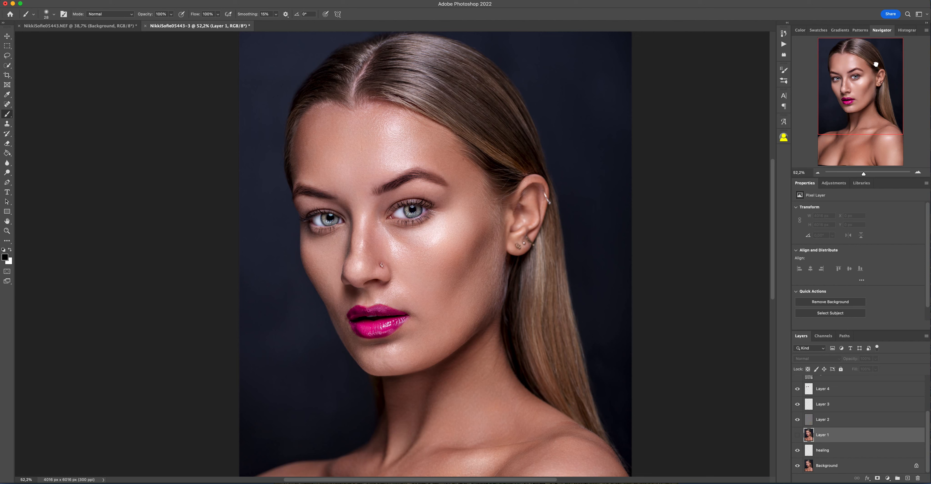
left_click(798, 436)
left_click(797, 436)
left_click(797, 436)
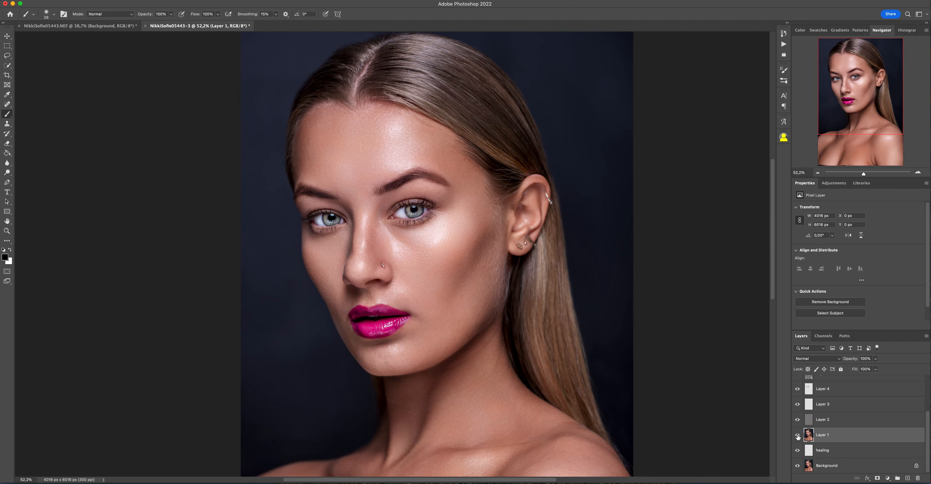
Show only the Background, healing and Layer 1 layers, and rename Layer 1 to Hair
left_click(796, 467, "alt")
left_click(797, 450)
left_click(797, 435)
double_click(822, 436)
type("Hair")
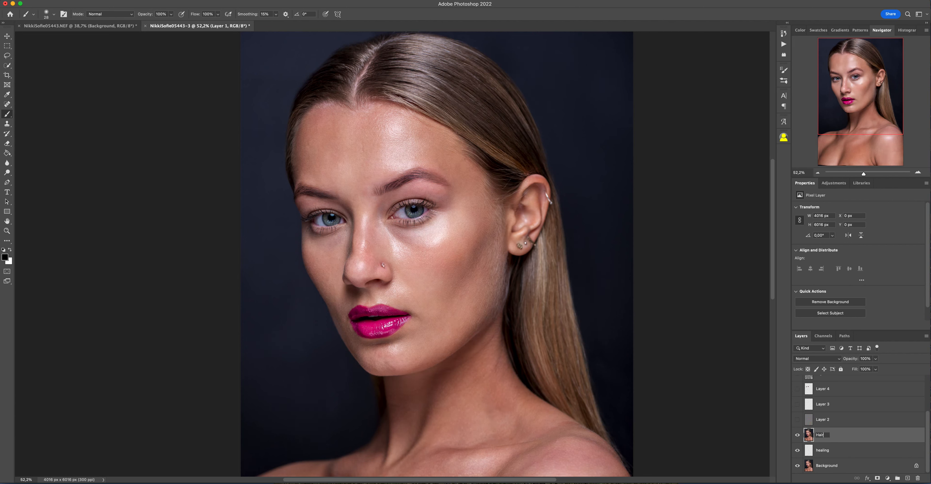
key("Return")
Make Layer 2 visible and rename it to skin color correction
left_click(797, 419)
double_click(822, 419)
type("skin col")
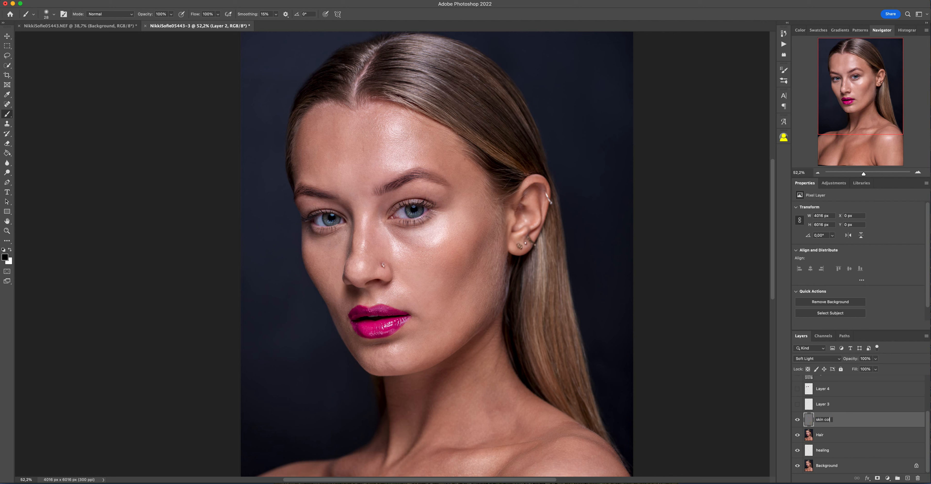
type("or correction")
key("Return")
Make Layer 3 visible and rename it to eye vessel
left_click(797, 405)
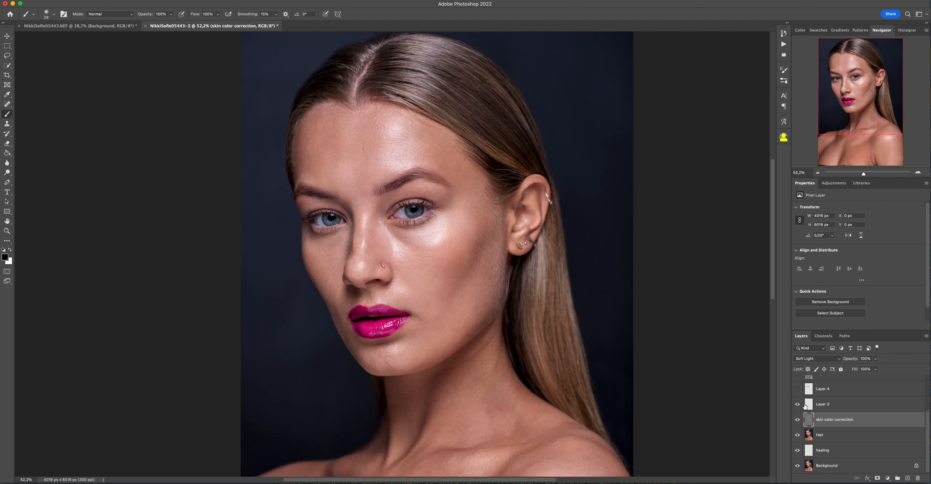
double_click(821, 404)
type("e")
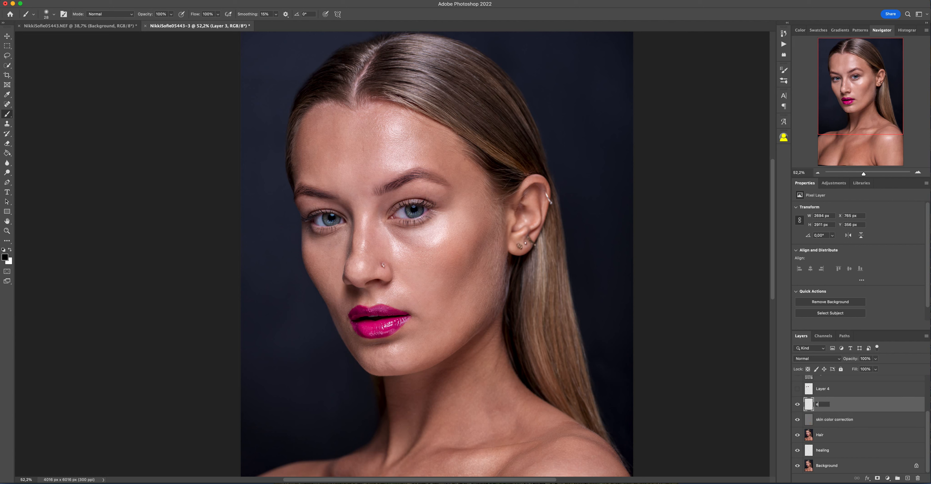
type("ye vessel")
key("Return")
Make Layer 4 visible and rename it to eye boost
left_click(797, 389)
double_click(823, 389)
type("eye boost")
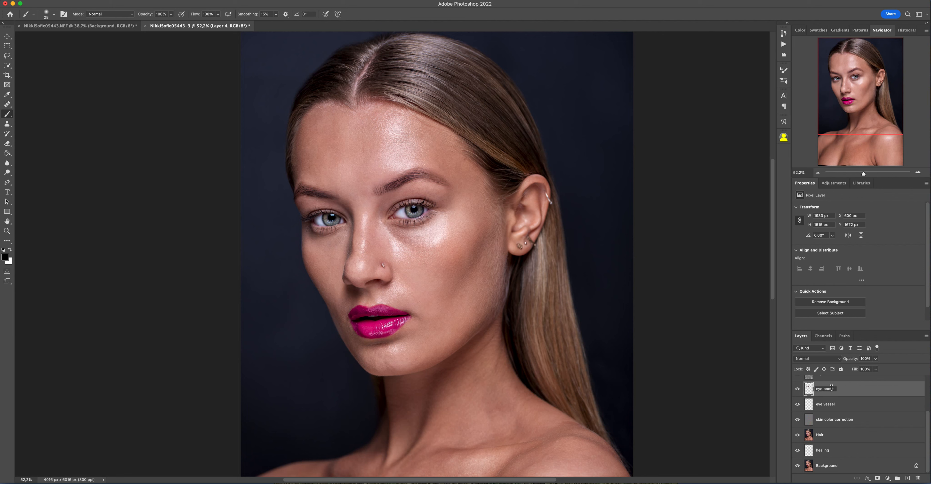
key("Return")
Make Layer 5 visible and rename it to portrait boost
left_click(798, 377)
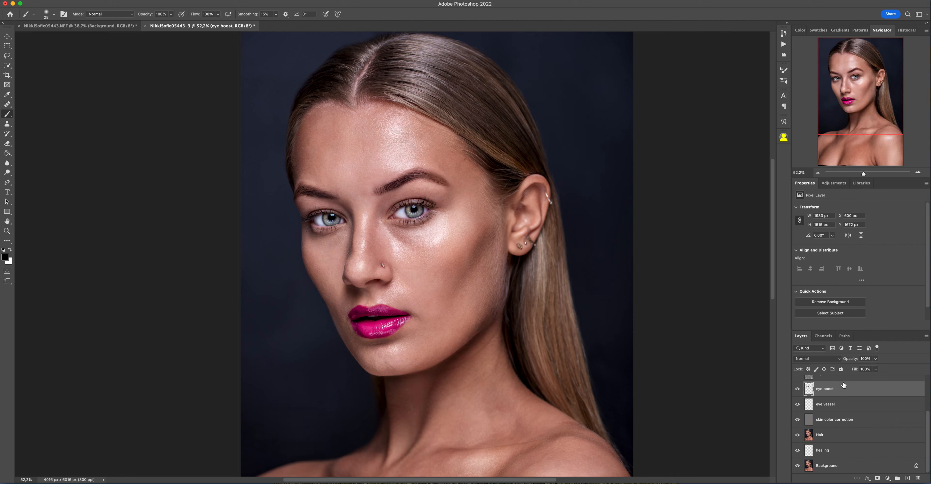
scroll(848, 390, "up", 3)
double_click(827, 428)
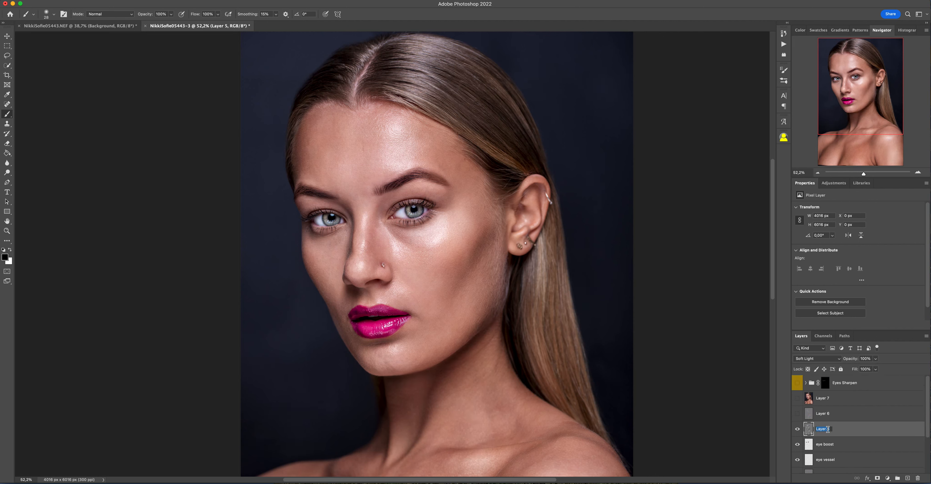
type("portrait boost")
key("Return")
Rename Layer 6 to dodge and burn and make it visible
double_click(822, 413)
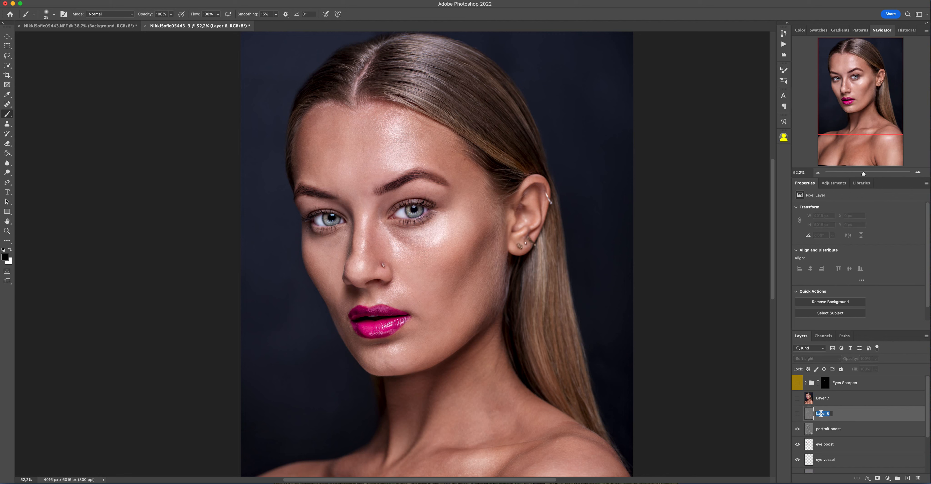
type("dodge and burn")
key("Return")
left_click(797, 413)
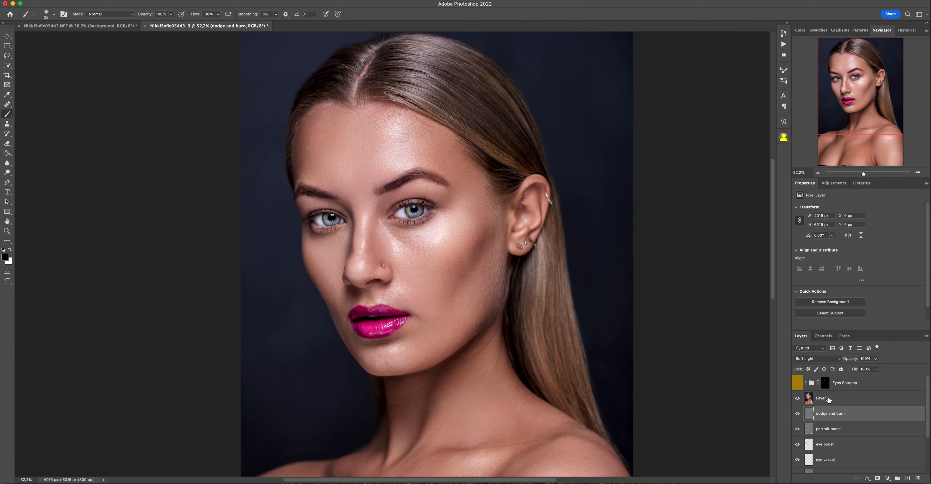
Make Layer 7 visible, rename it to sattern layer, and show the Eyes Sharpen group
left_click(798, 399)
double_click(822, 398)
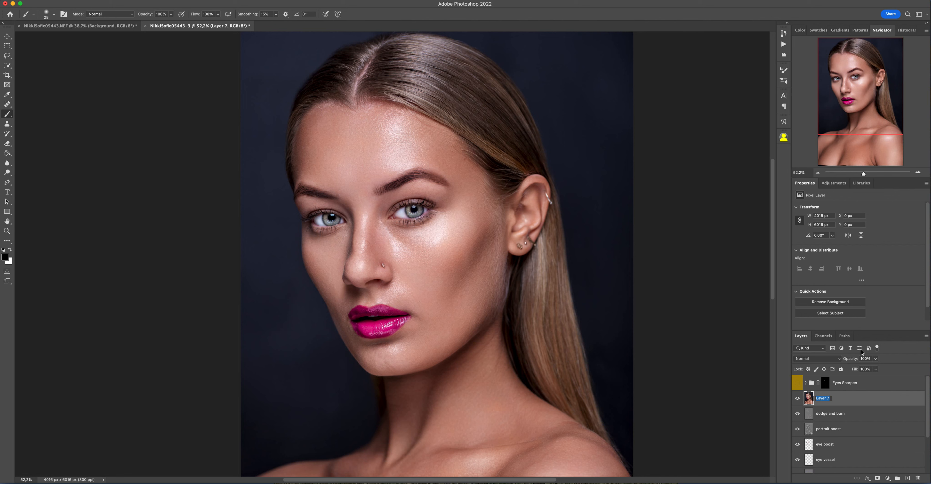
type("sattern layer")
key("Return")
left_click(797, 383)
Compare the whole retouched portrait with the original by isolating the Background layer and restoring all layers
left_click_drag(927, 410, 928, 470)
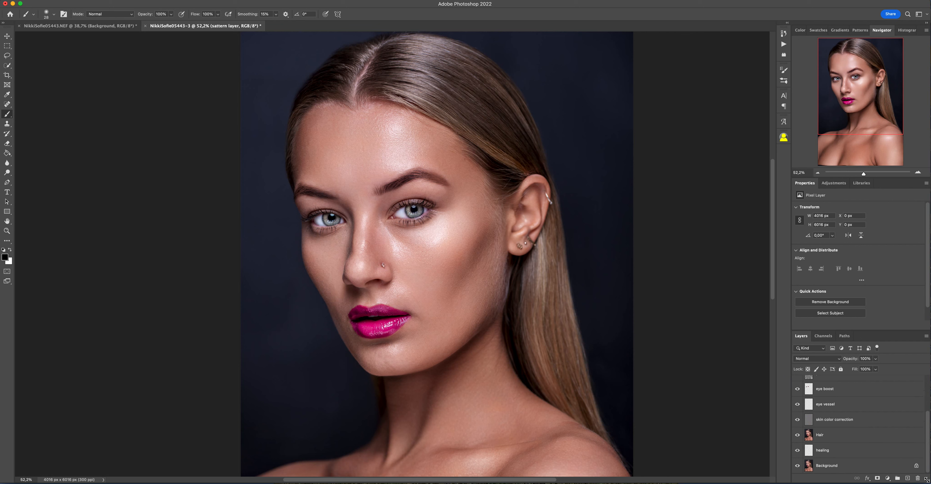
left_click_drag(863, 173, 861, 175)
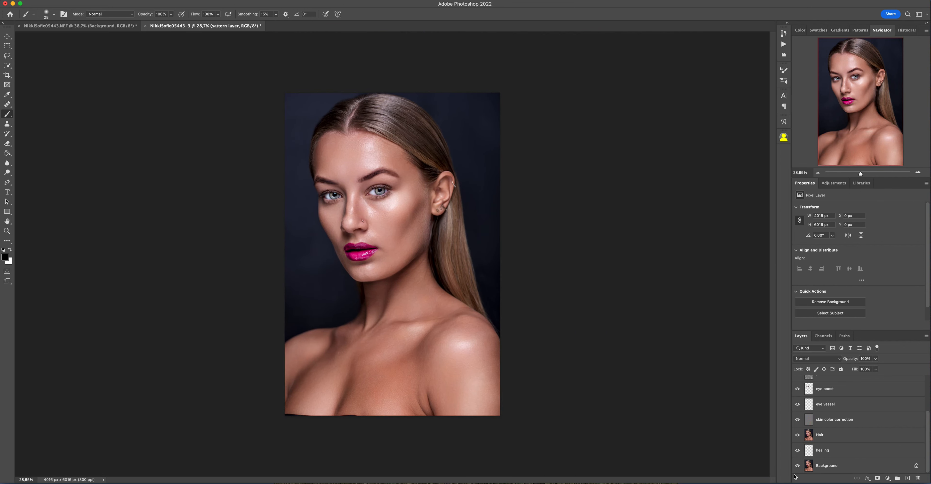
left_click(798, 465, "alt")
left_click(798, 466, "alt")
left_click(797, 466, "alt")
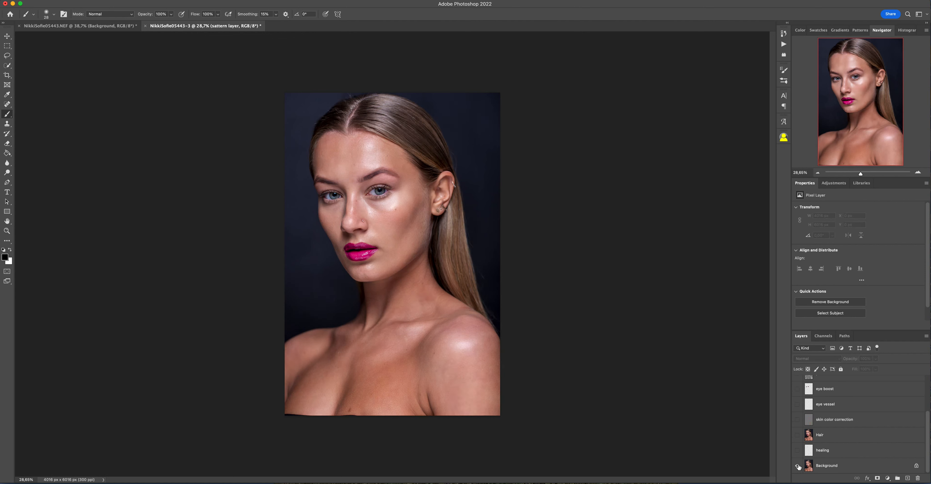
left_click(798, 465, "alt")
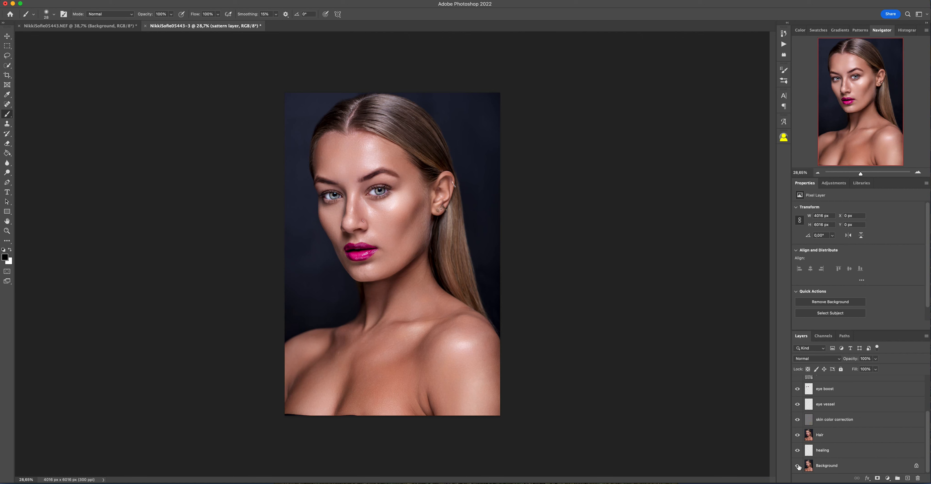